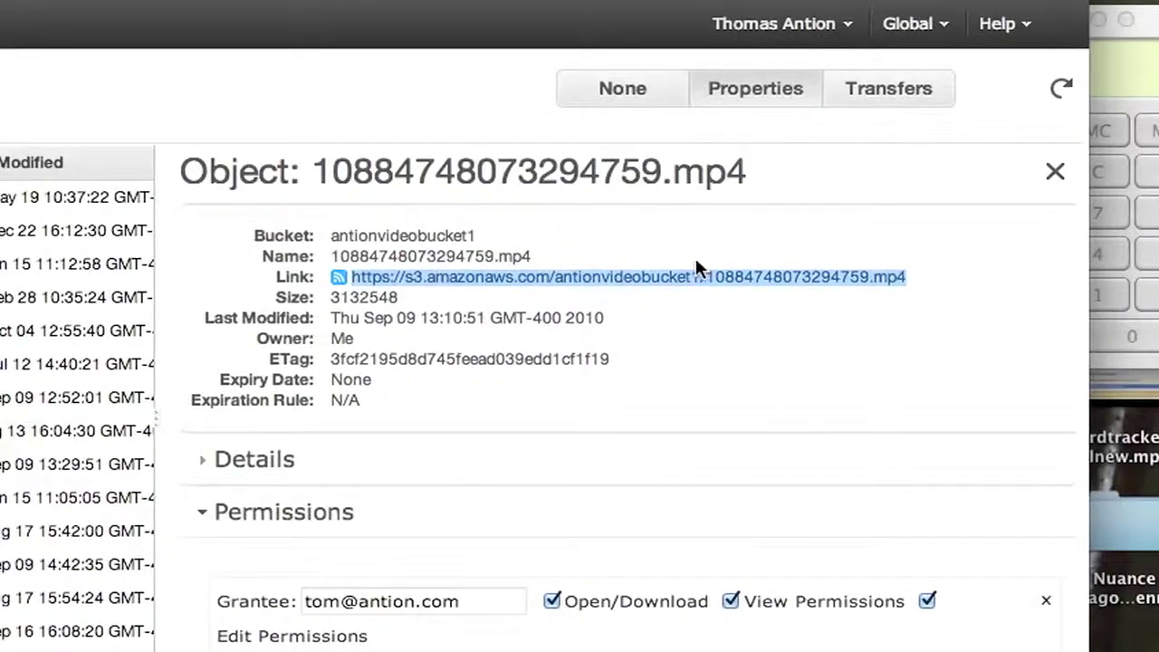
# Copy the link of the S3 object 10884748073294759.mp4, and in WordPress start a new post titled "code"
pyautogui.rightClick(694, 277)
pyautogui.click(749, 388)
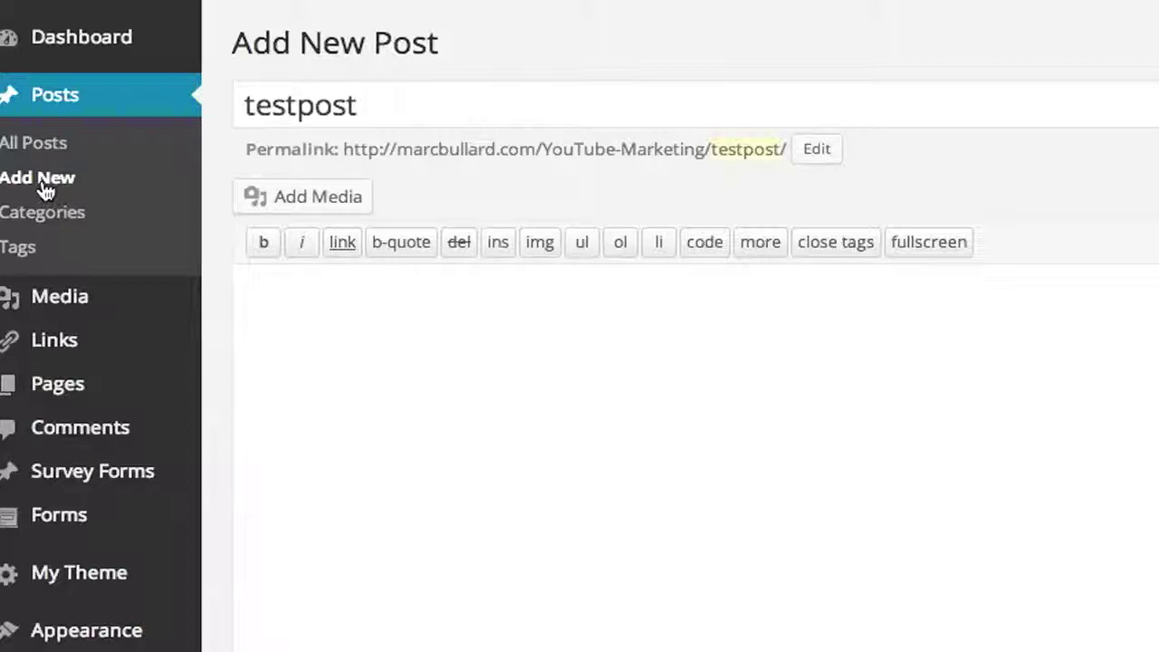
pyautogui.click(43, 185)
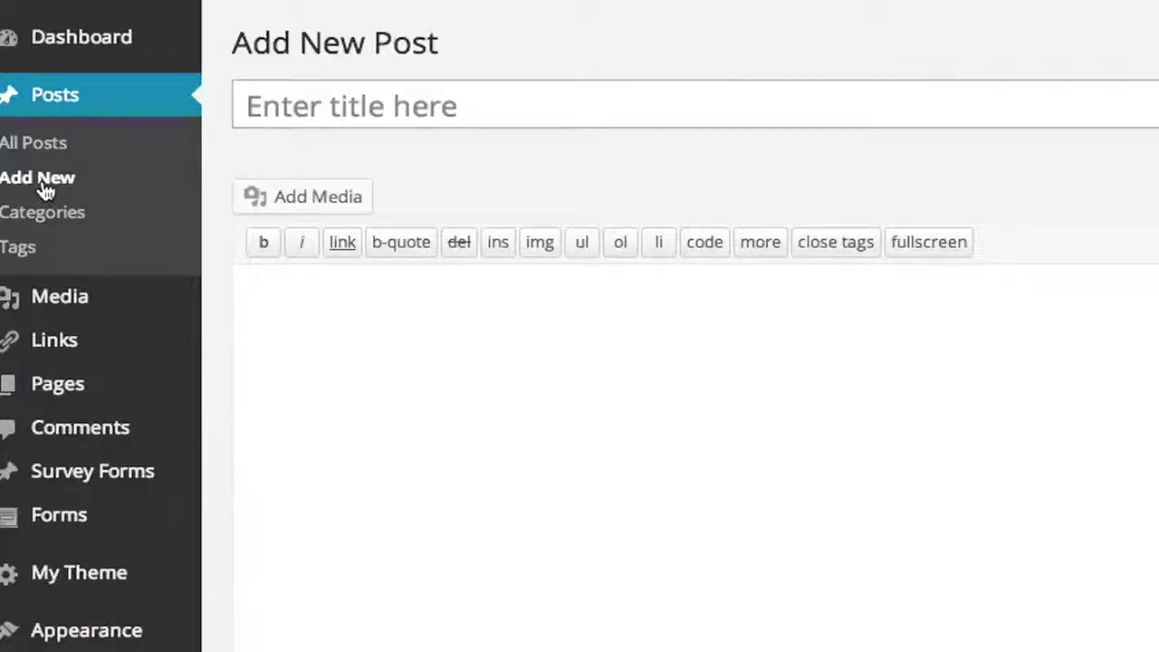
pyautogui.click(399, 110)
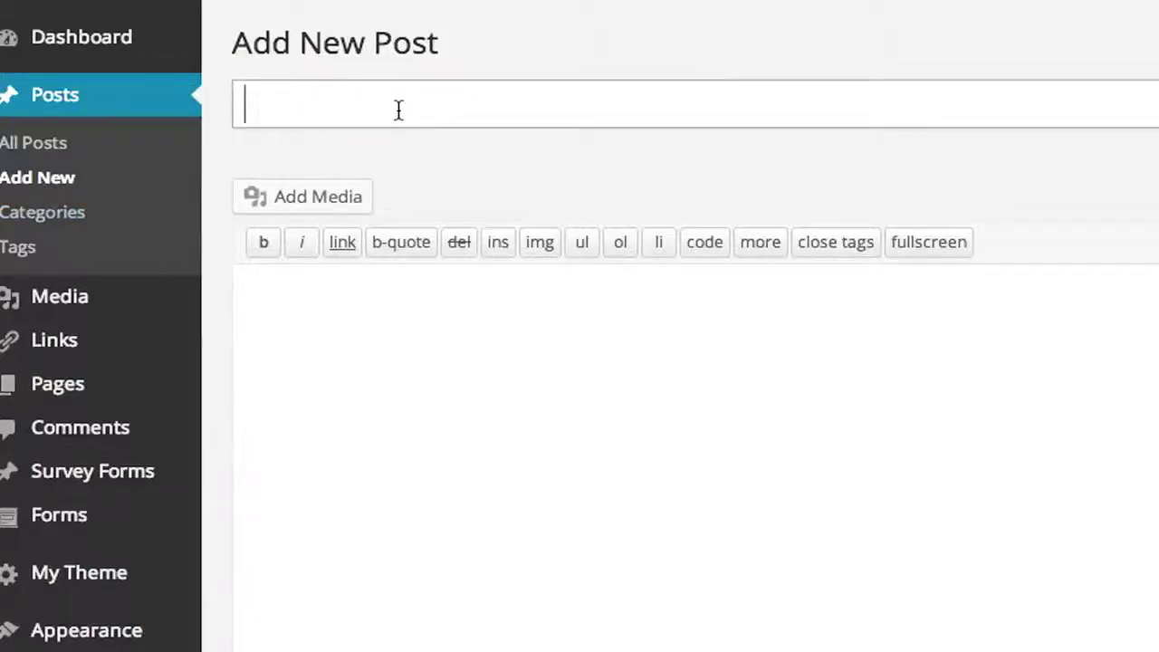
pyautogui.write('code')
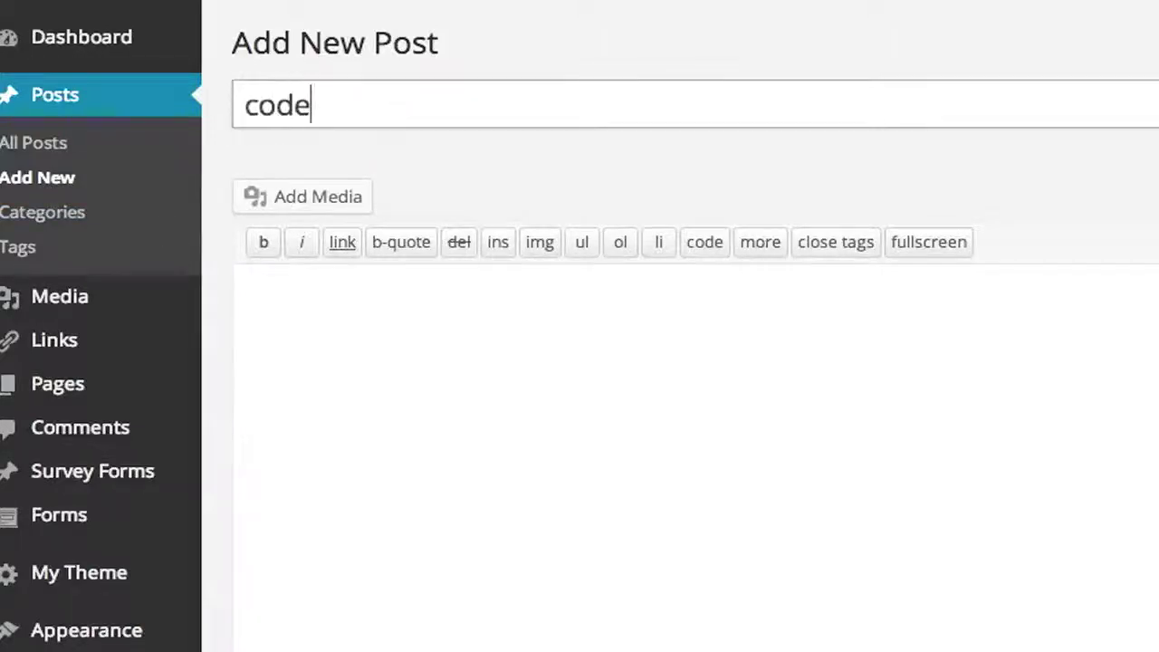
# Add the copied S3 video URL to the media library as external media
pyautogui.click(326, 208)
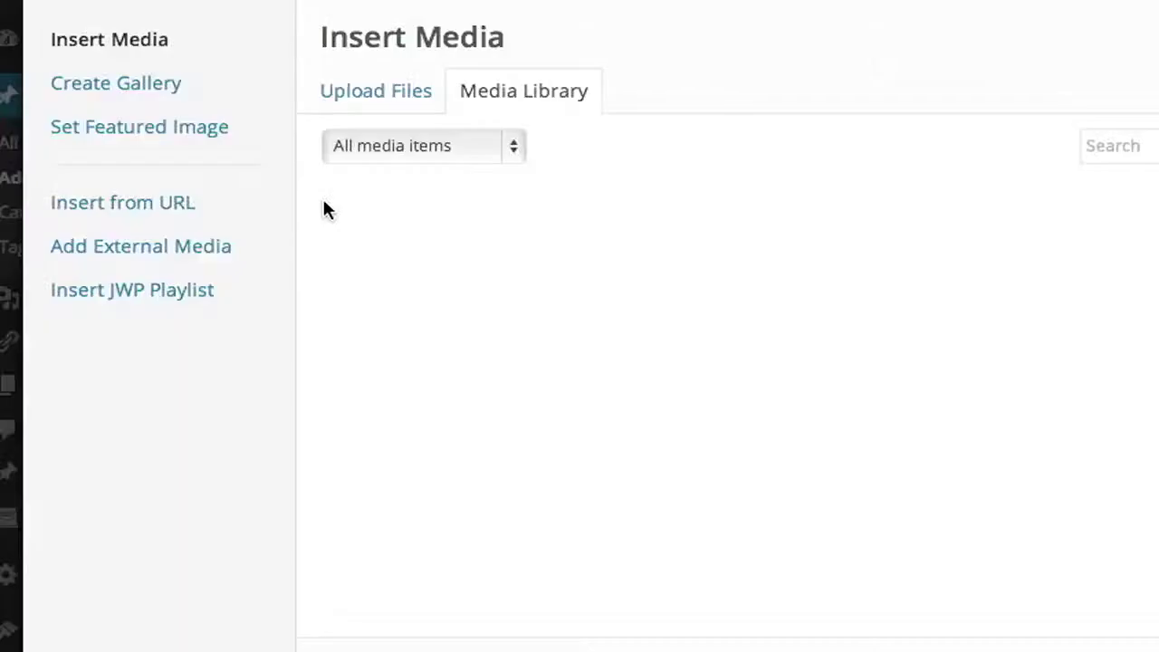
pyautogui.click(170, 257)
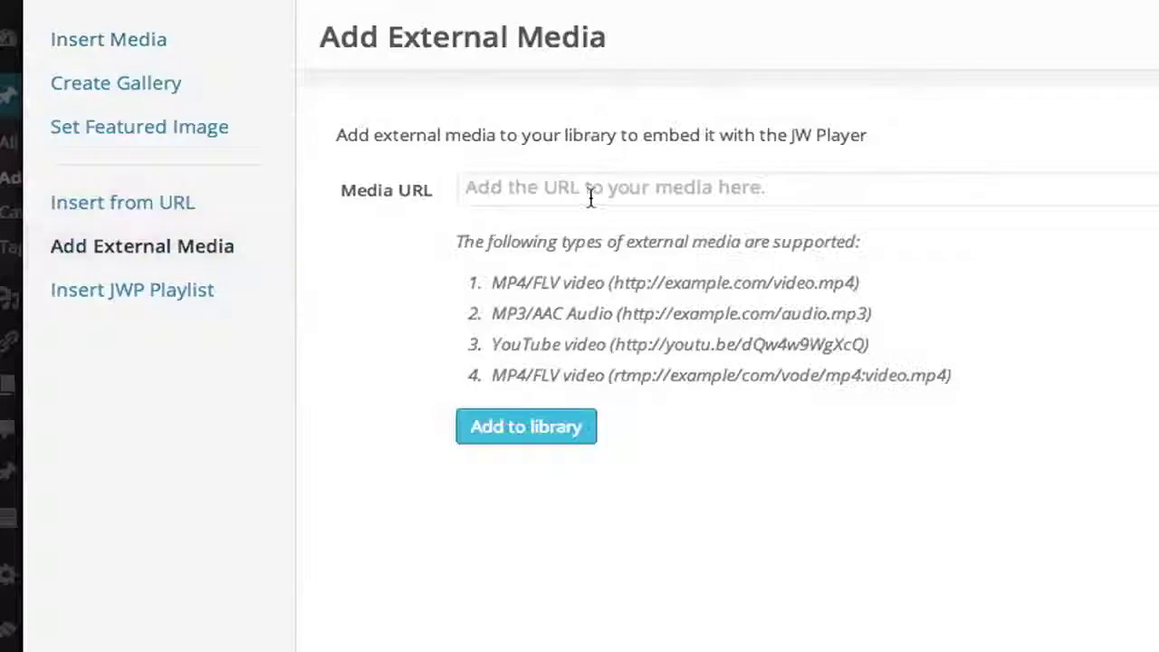
pyautogui.click(575, 188)
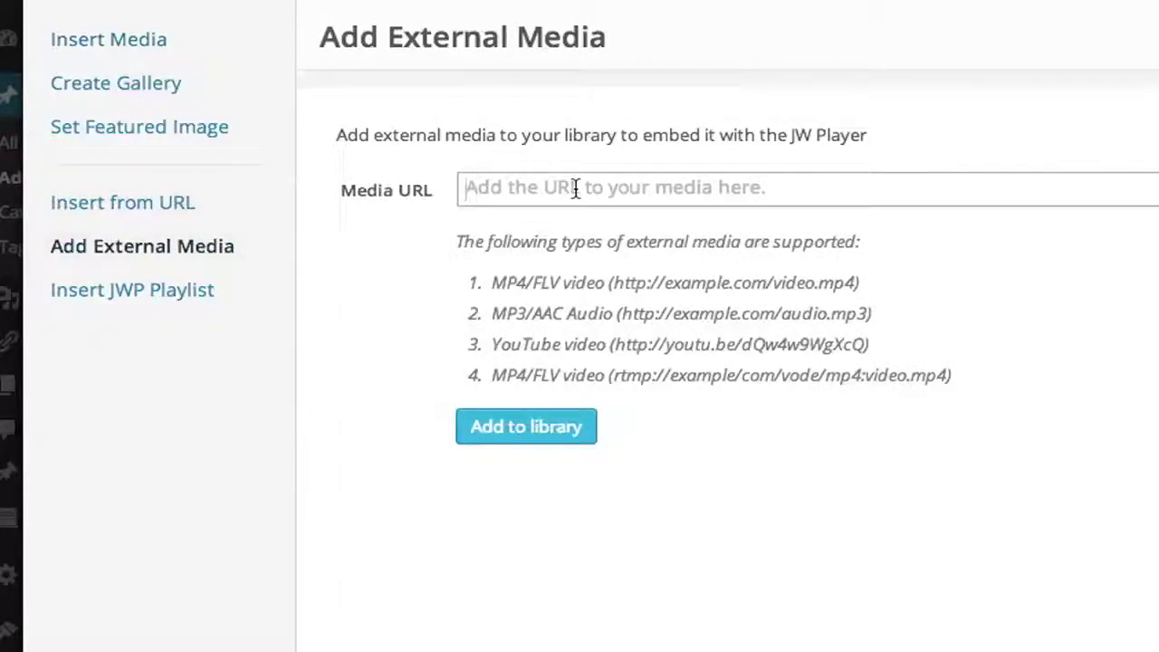
pyautogui.hotkey('ctrl', 'v')
pyautogui.click(534, 438)
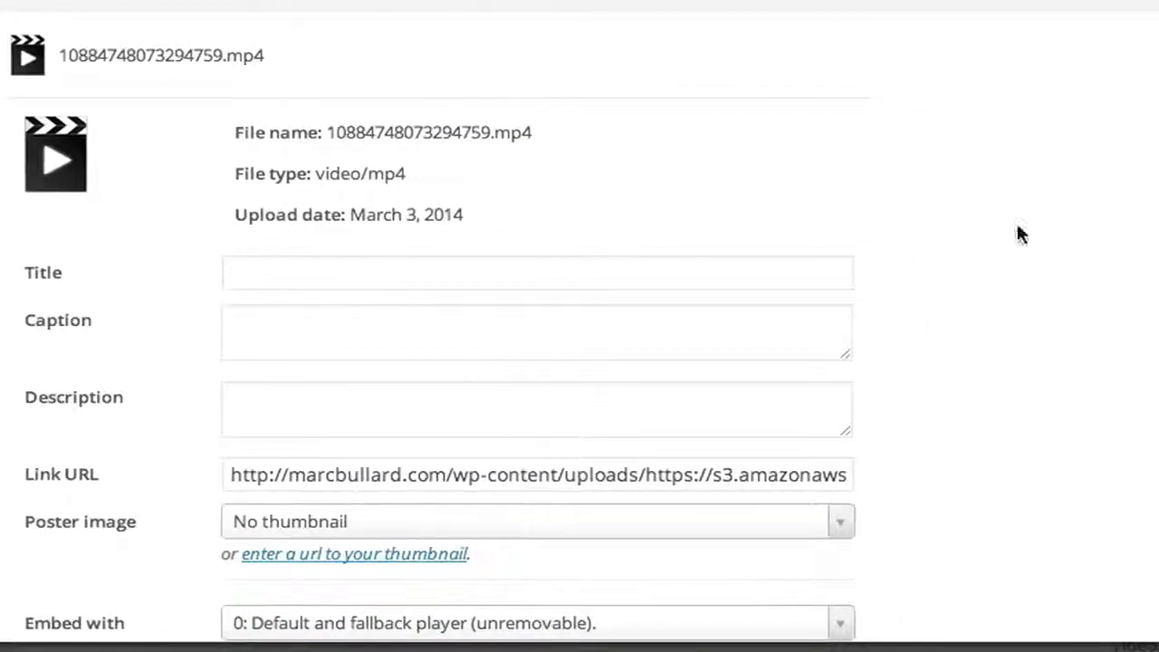
# Insert the video into the post with JW Player and copy the resulting jwplayer shortcode
pyautogui.scroll(-4, 580, 363)
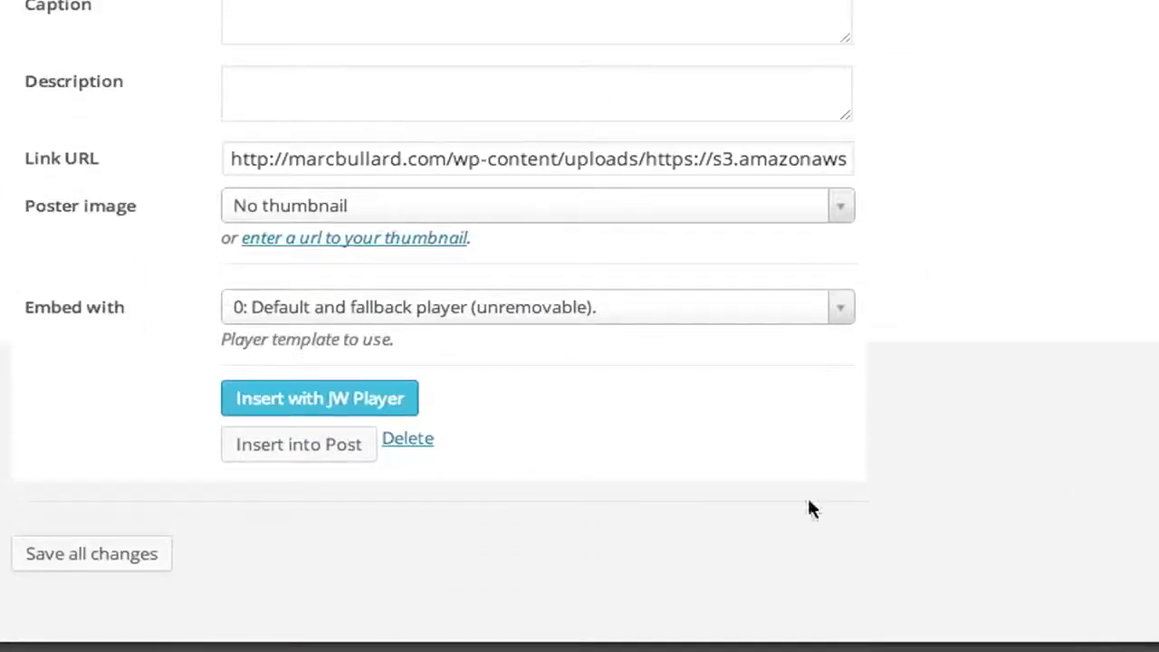
pyautogui.click(344, 408)
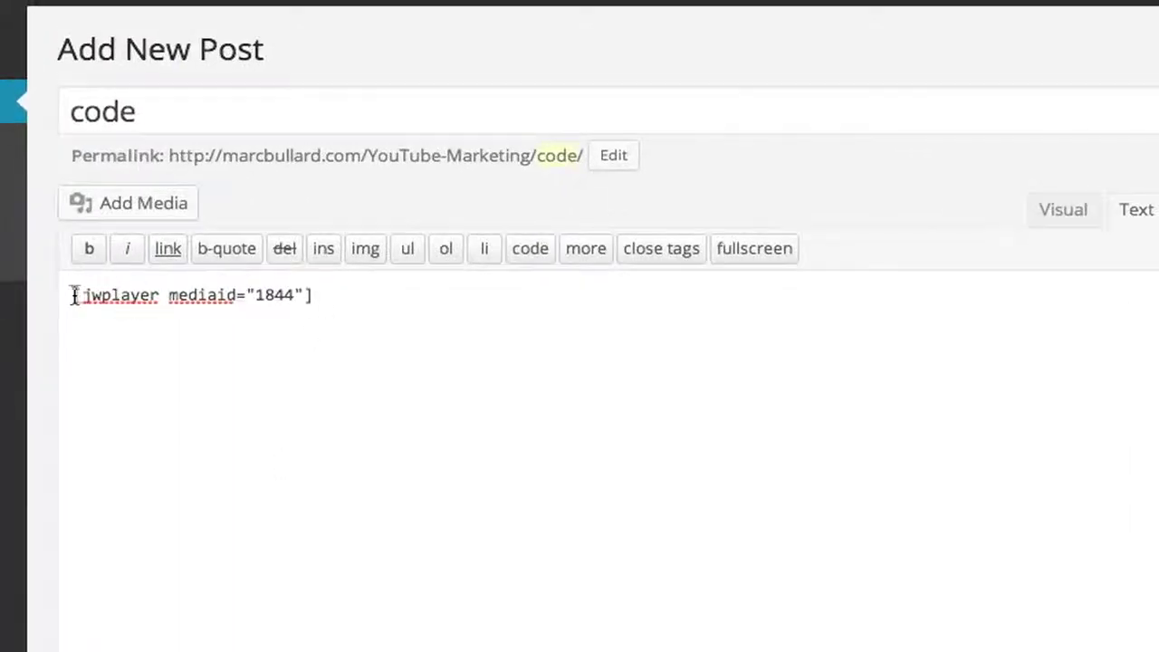
pyautogui.moveTo(72, 295); pyautogui.dragTo(311, 299)
pyautogui.press('super+c')
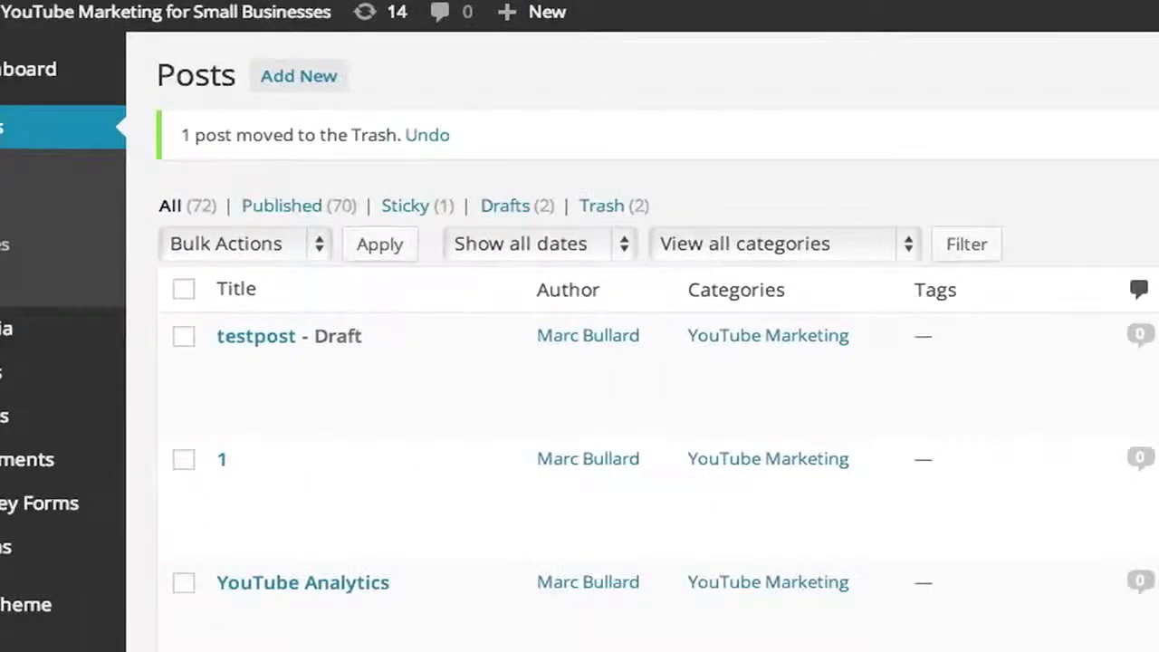
# Open the site's widget settings and add a Text widget to Wide Sidebar Top, below the "Subscribe for more great videos" widget
pyautogui.scroll(-3, 72, 380)
pyautogui.moveTo(77, 380)
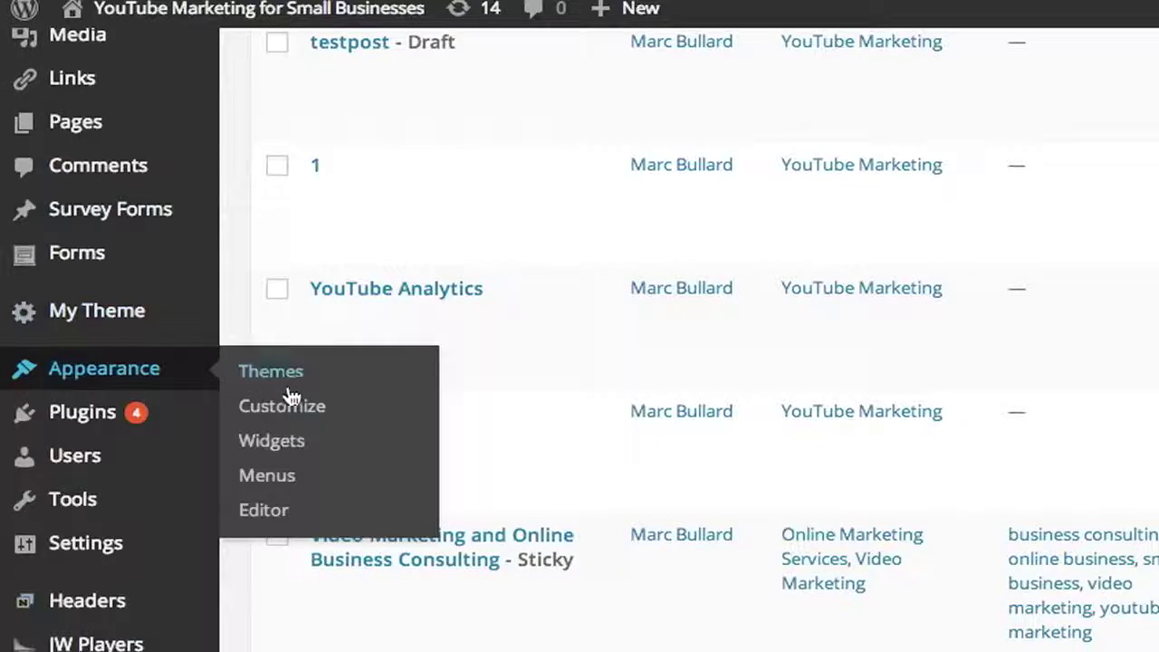
pyautogui.click(266, 442)
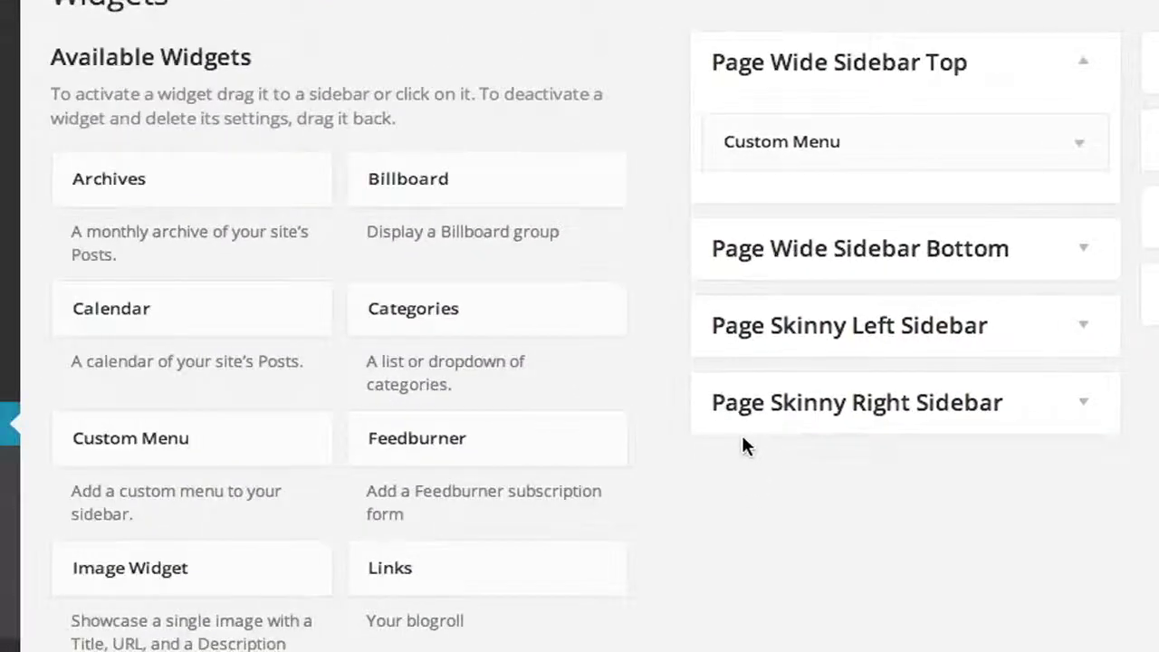
pyautogui.scroll(-4, 511, 436)
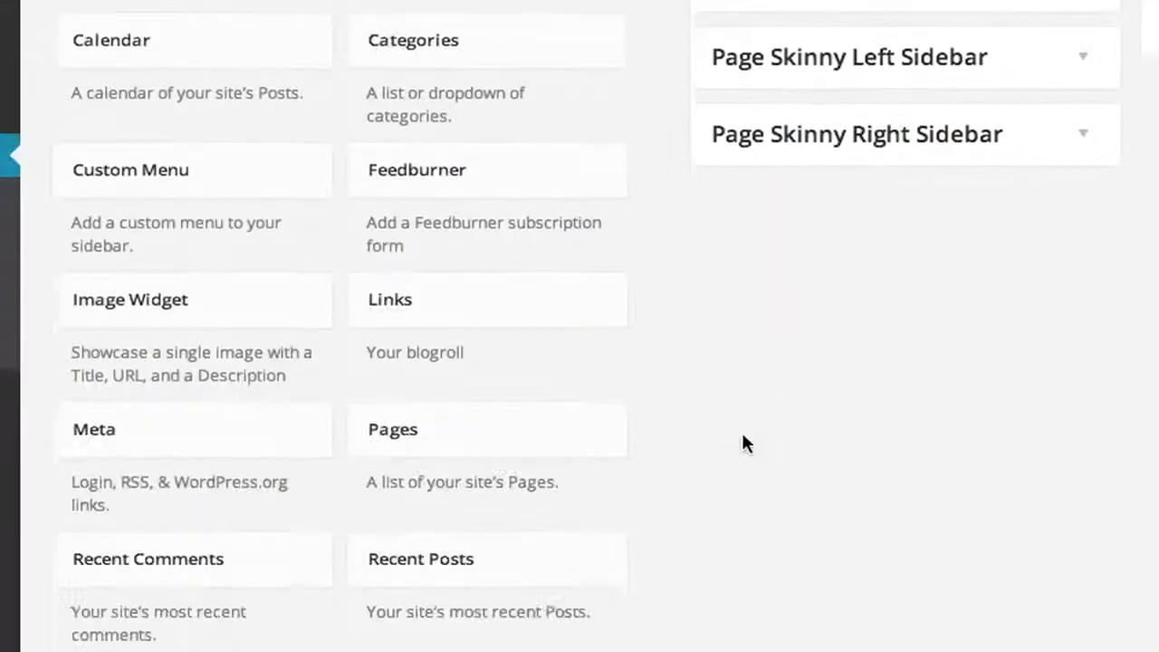
pyautogui.scroll(1, 740, 443)
pyautogui.scroll(-4, 741, 442)
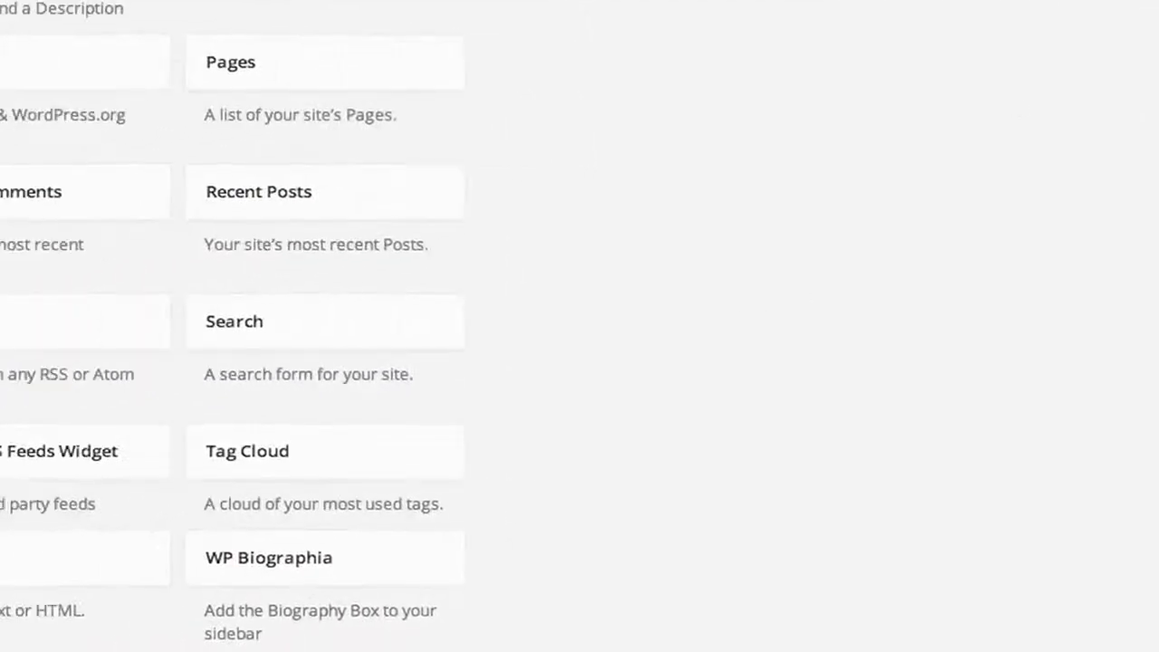
pyautogui.scroll(7, 803, 479)
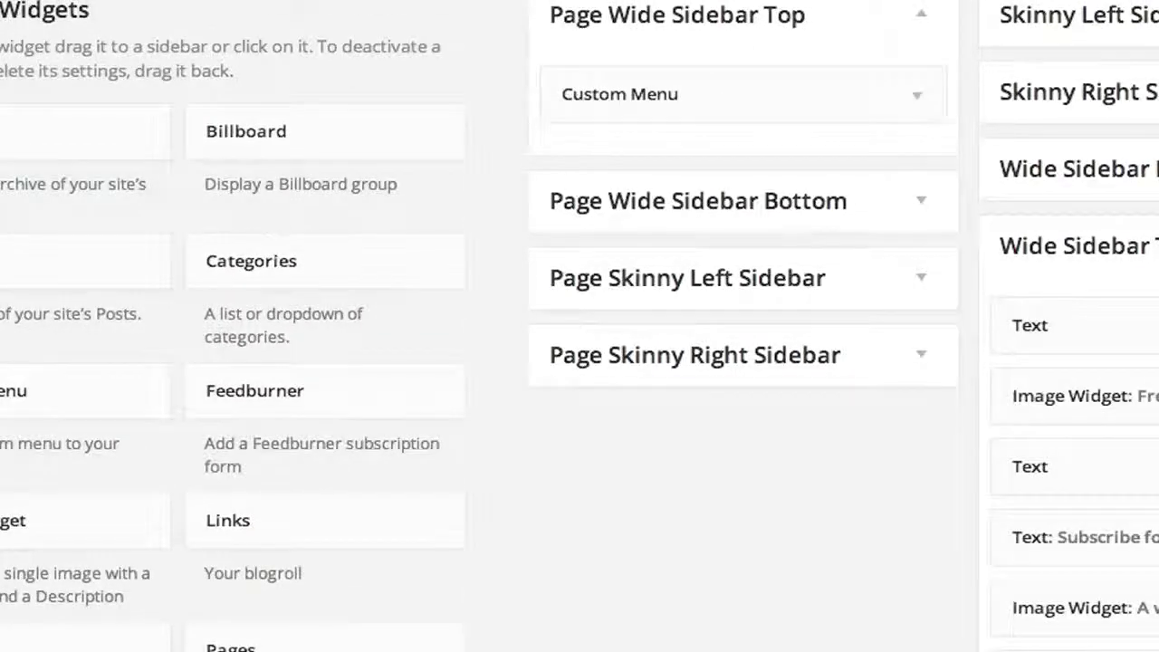
pyautogui.scroll(-5, 408, 458)
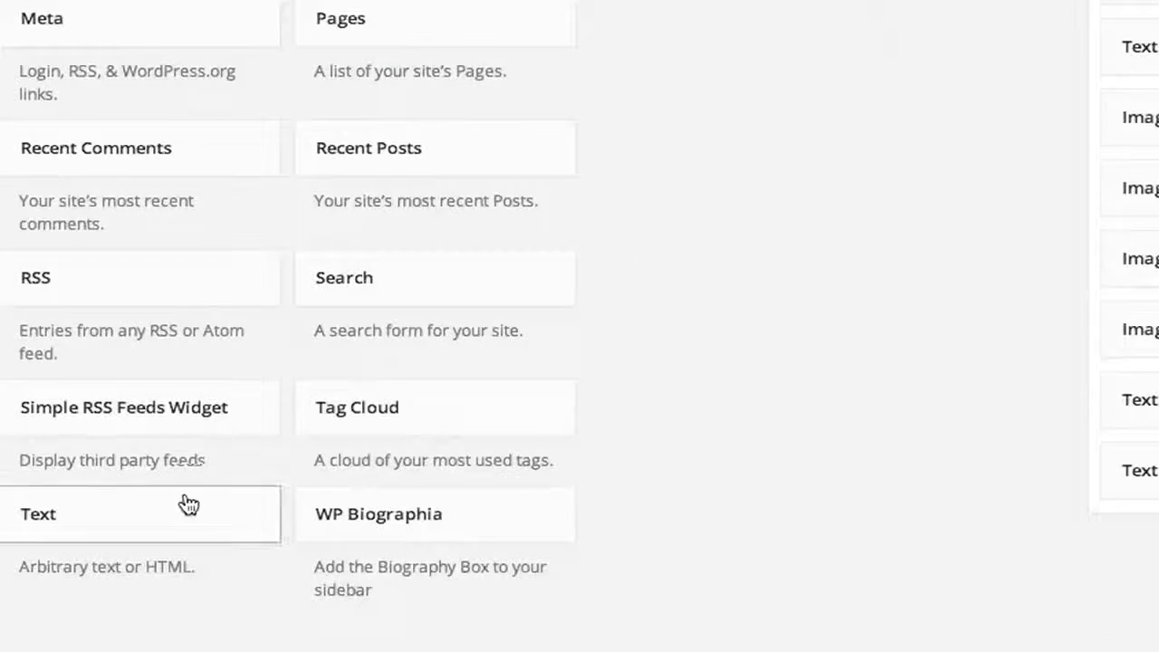
pyautogui.moveTo(113, 516); pyautogui.dragTo(1139, 18)
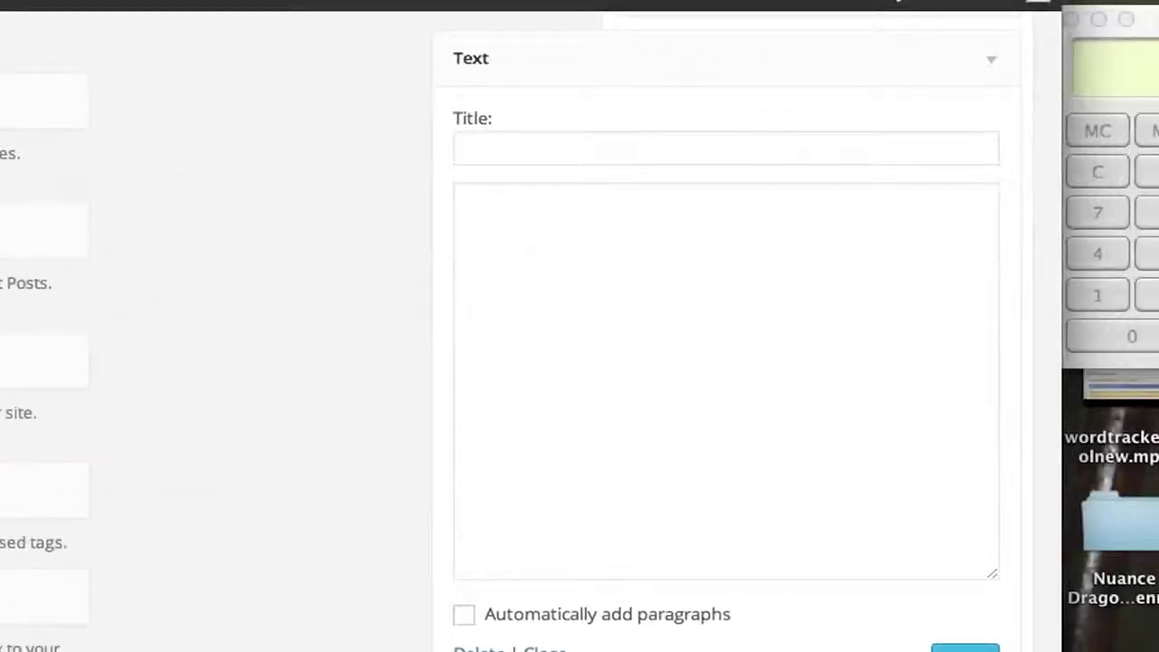
# Paste the shortcode [jwplayer mediaid="1844"] into the new Text widget's content and save the widget
pyautogui.click(515, 207)
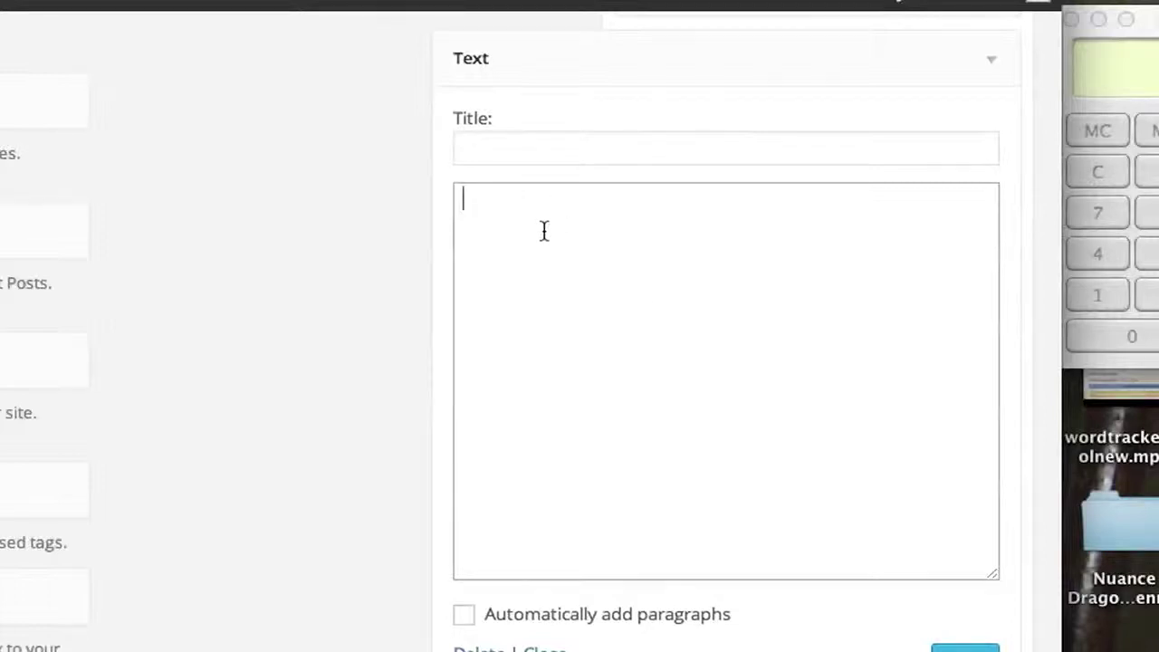
pyautogui.press('super+v')
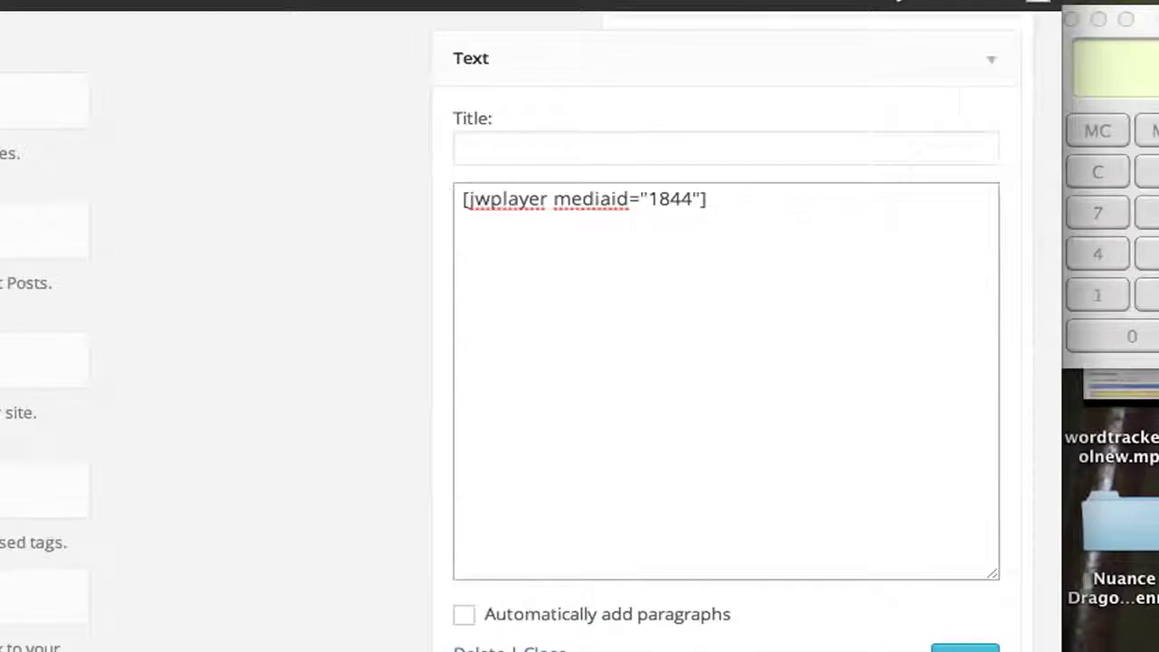
pyautogui.scroll(-2, 725, 362)
pyautogui.click(902, 614)
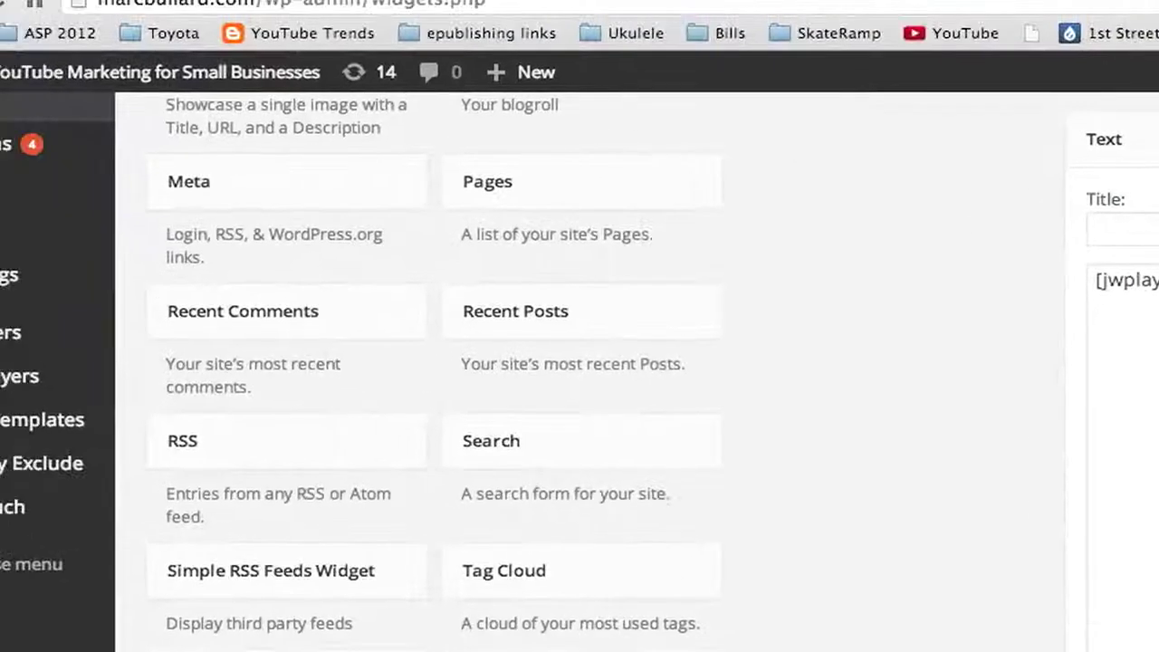
# View the live site, play and pause the new sidebar video, and examine its fit and the size attributes in the post's shortcode
pyautogui.moveTo(82, 80)
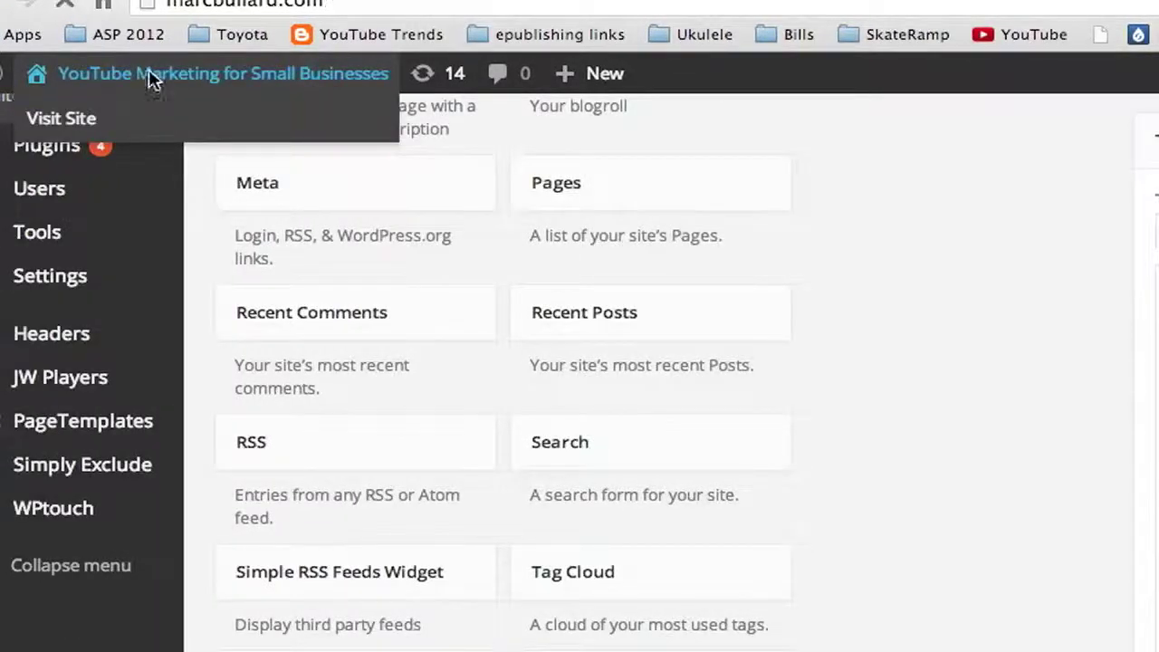
pyautogui.click(149, 79)
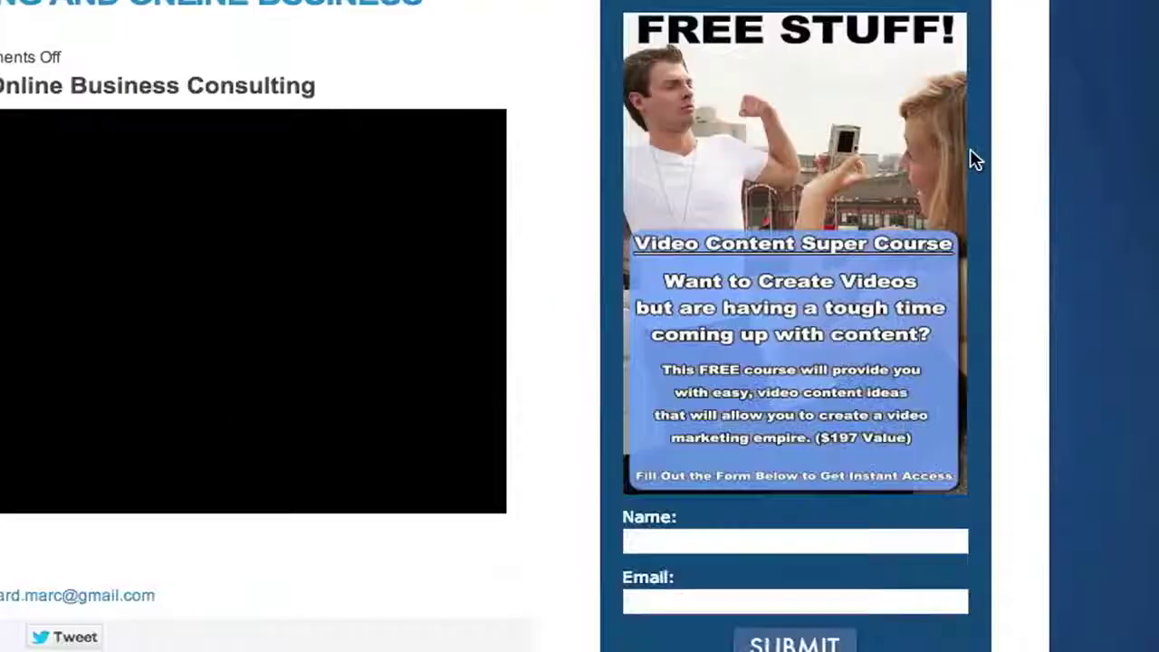
pyautogui.scroll(-8, 975, 160)
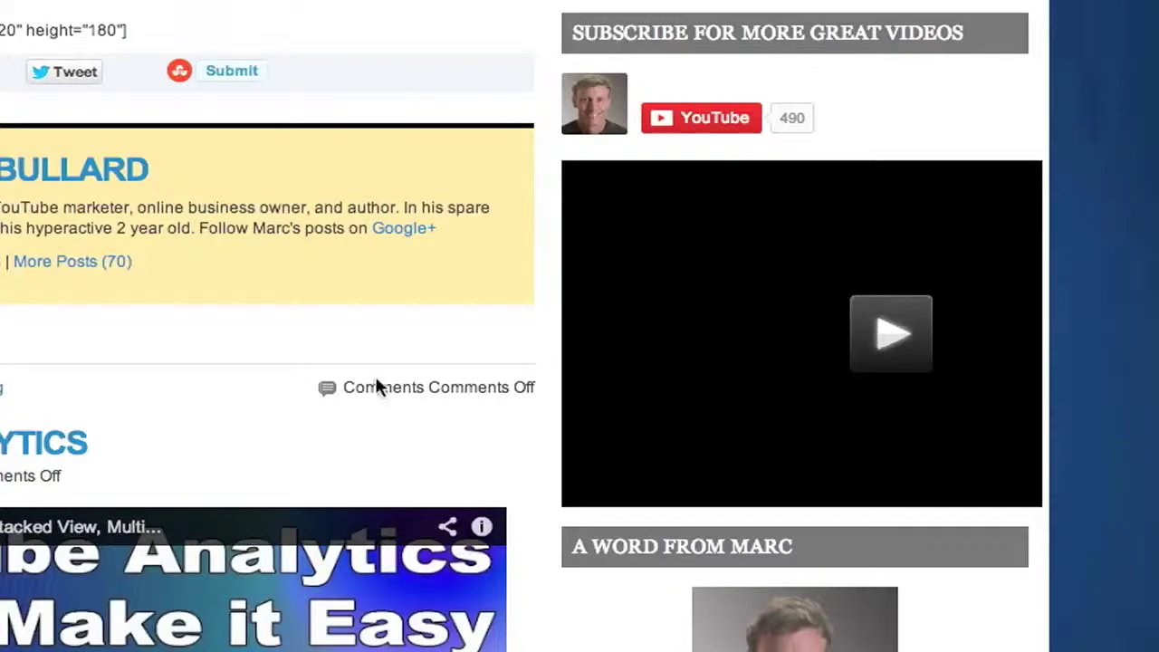
pyautogui.scroll(3, 119, 303)
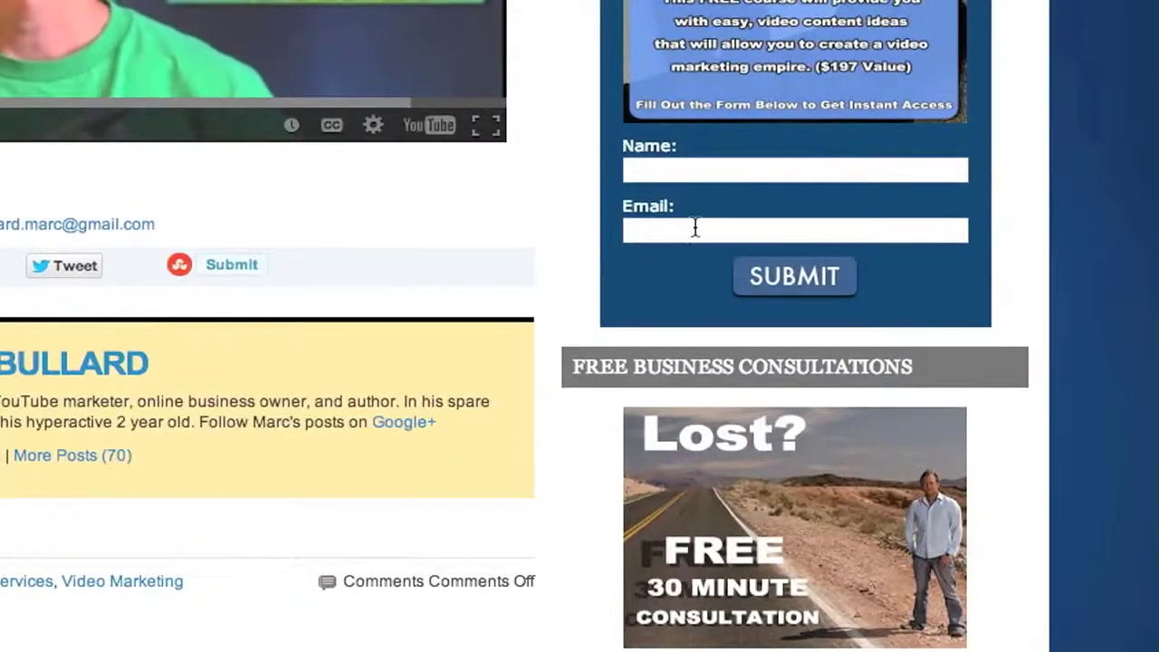
pyautogui.scroll(-3, 694, 234)
pyautogui.click(884, 337)
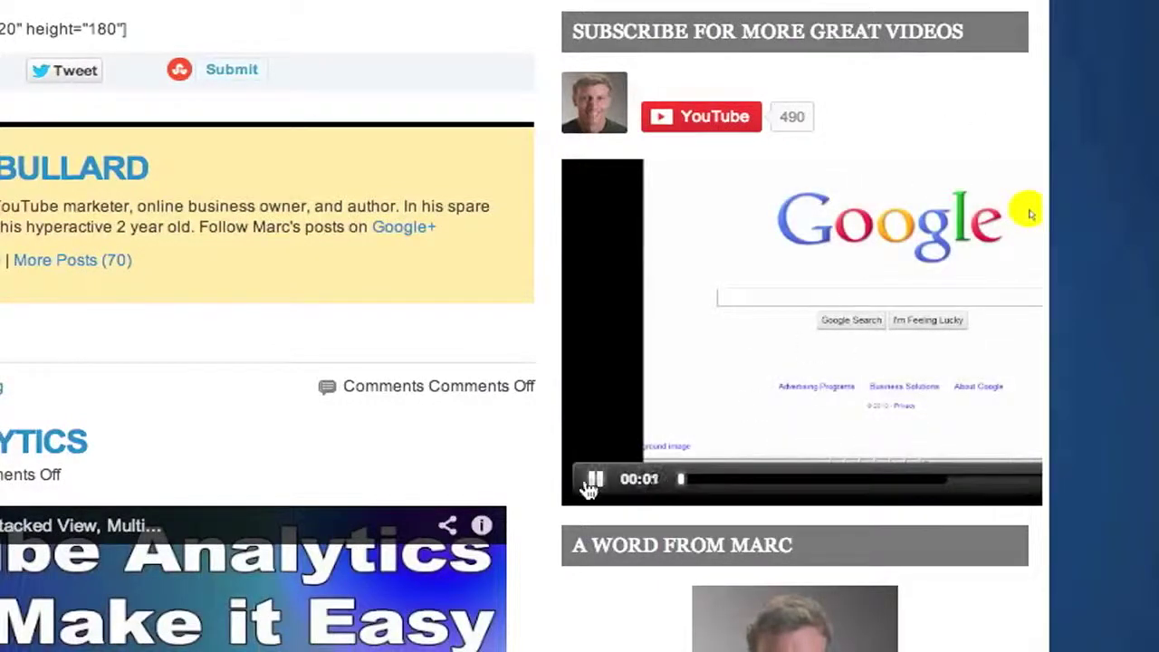
pyautogui.click(593, 480)
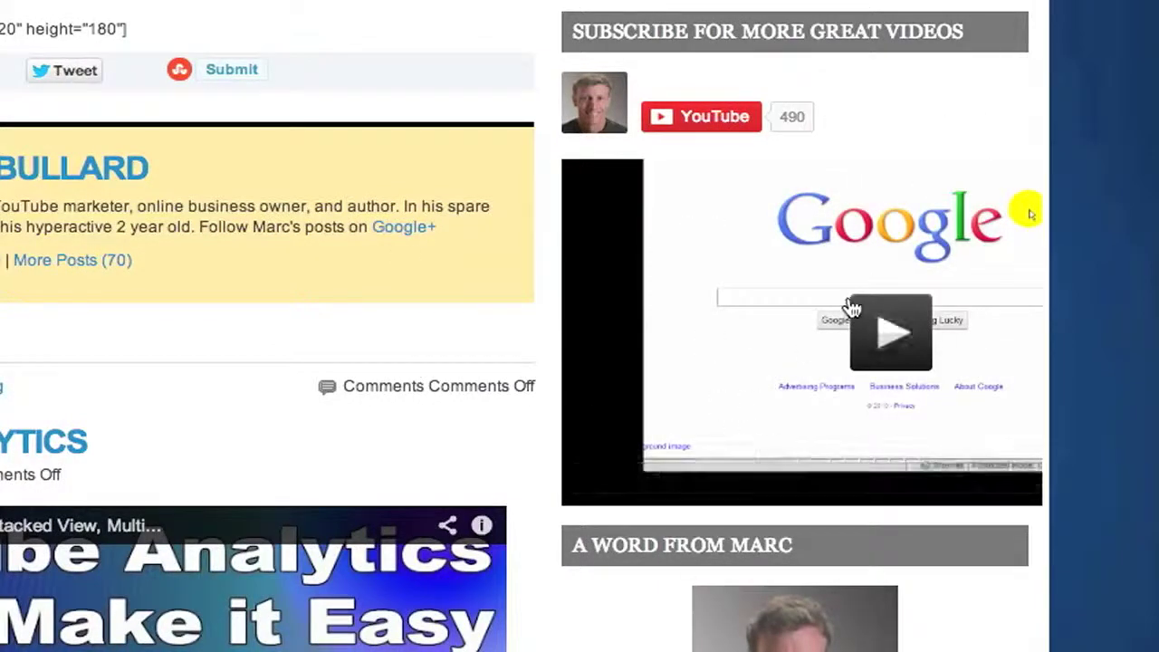
pyautogui.moveTo(850, 306)
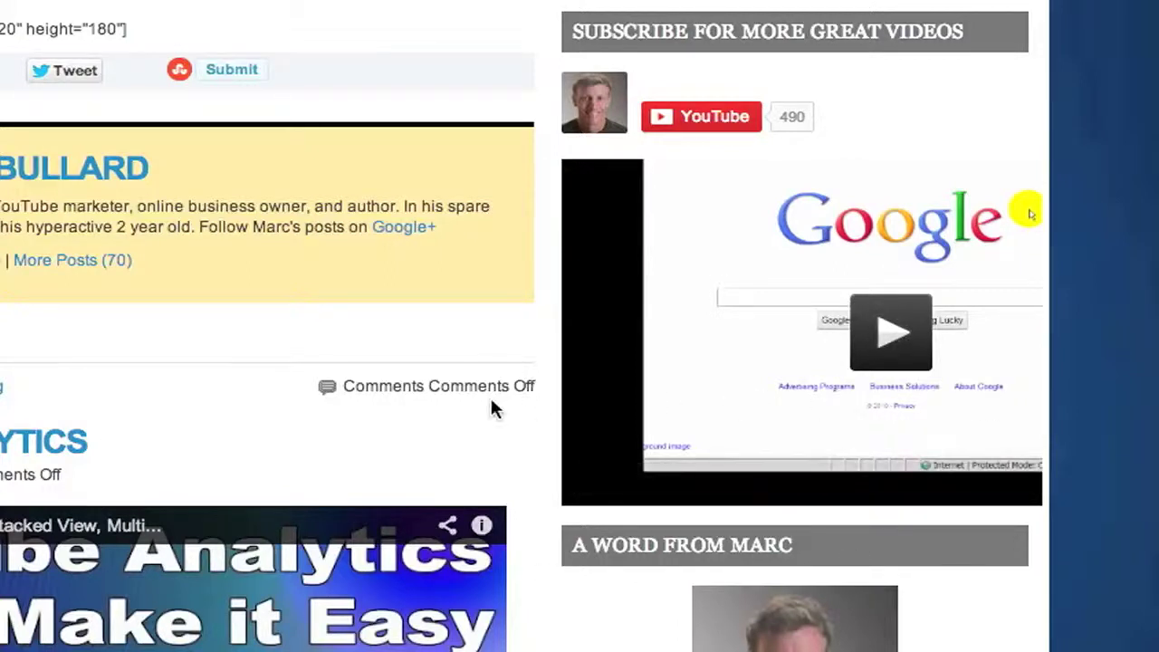
pyautogui.scroll(4, 500, 384)
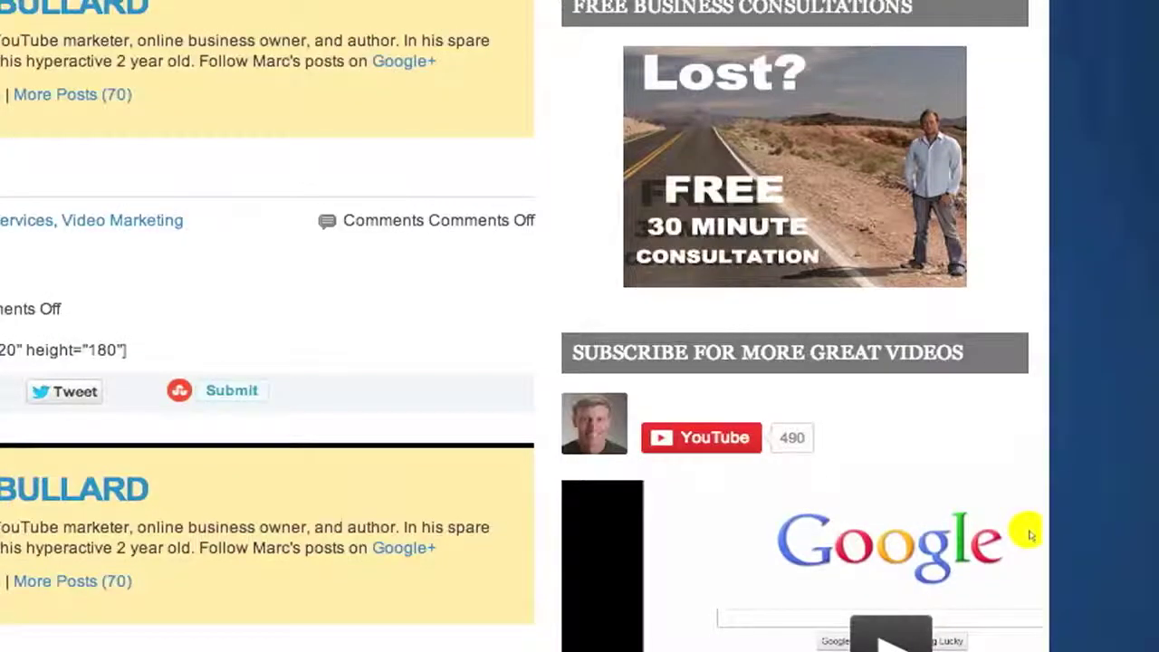
pyautogui.moveTo(2, 351); pyautogui.dragTo(163, 354)
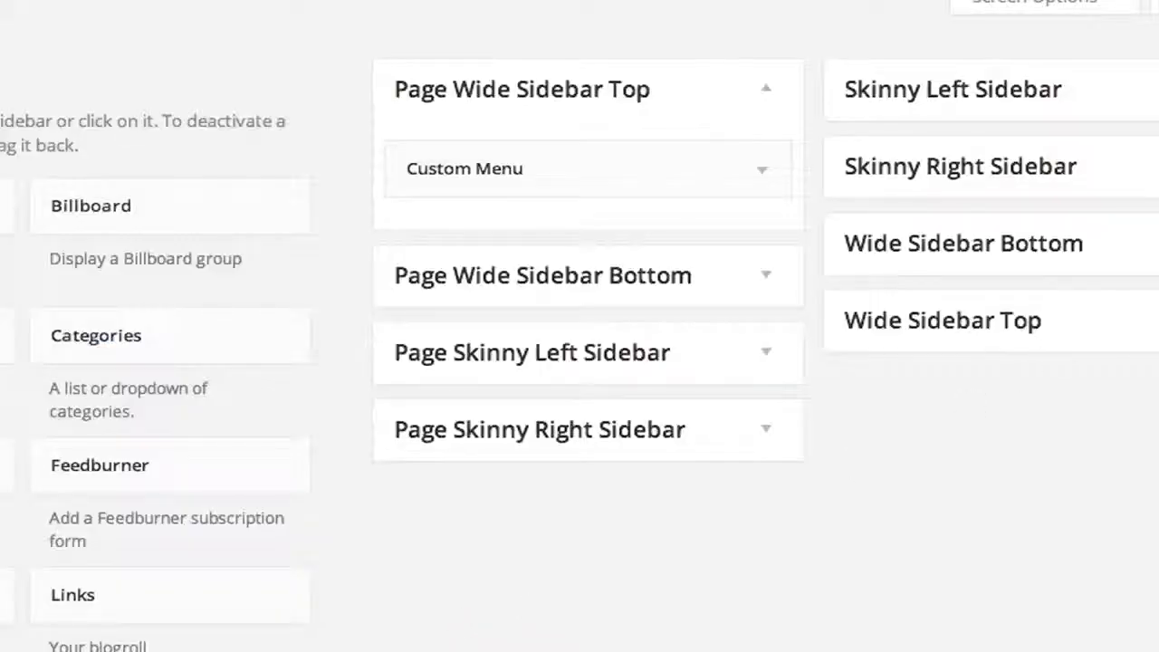
# Reopen the jwplayer Text widget in Wide Sidebar Top and add width="320" height="180" to its shortcode
pyautogui.click(1001, 344)
pyautogui.scroll(-3, 1078, 389)
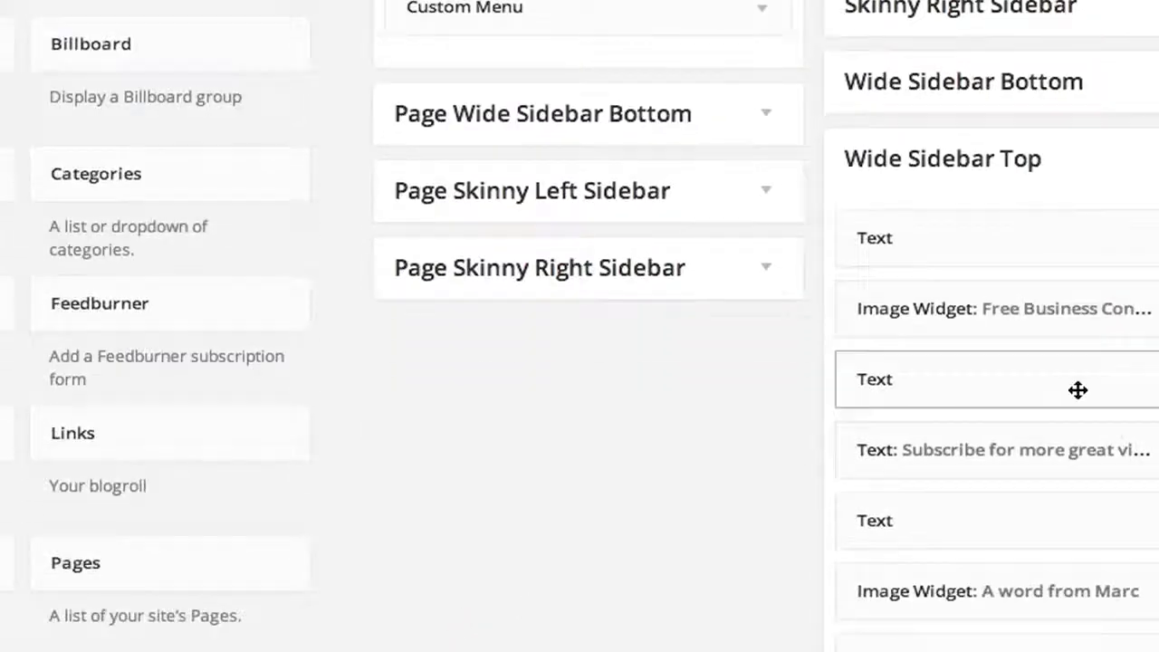
pyautogui.click(996, 378)
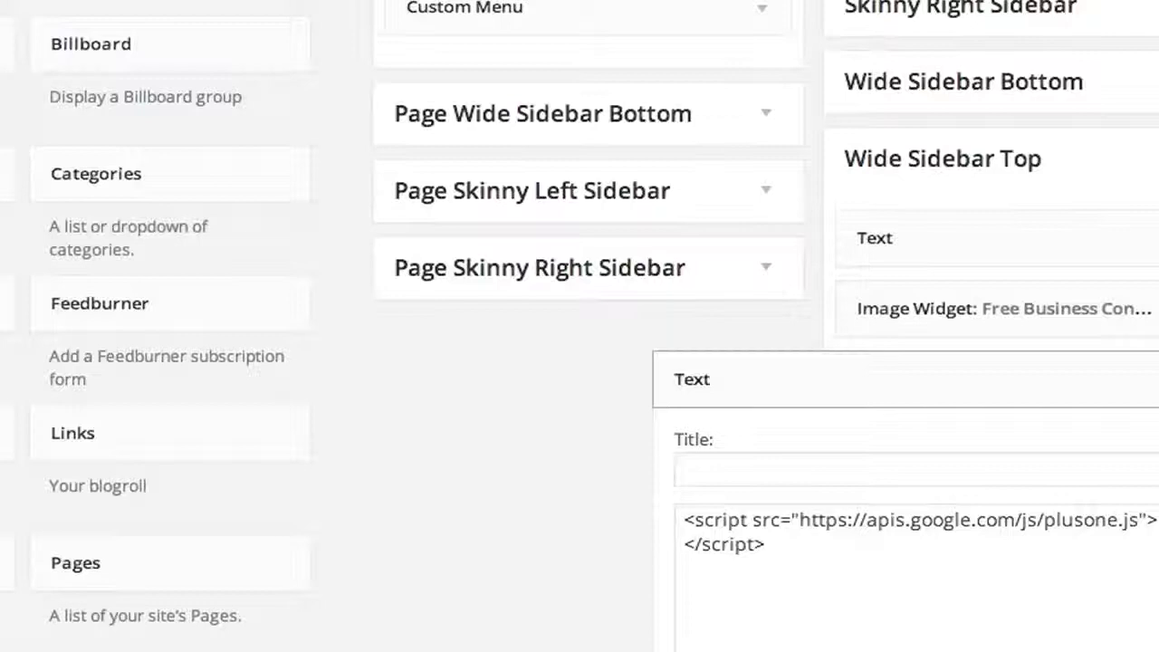
pyautogui.click(996, 378)
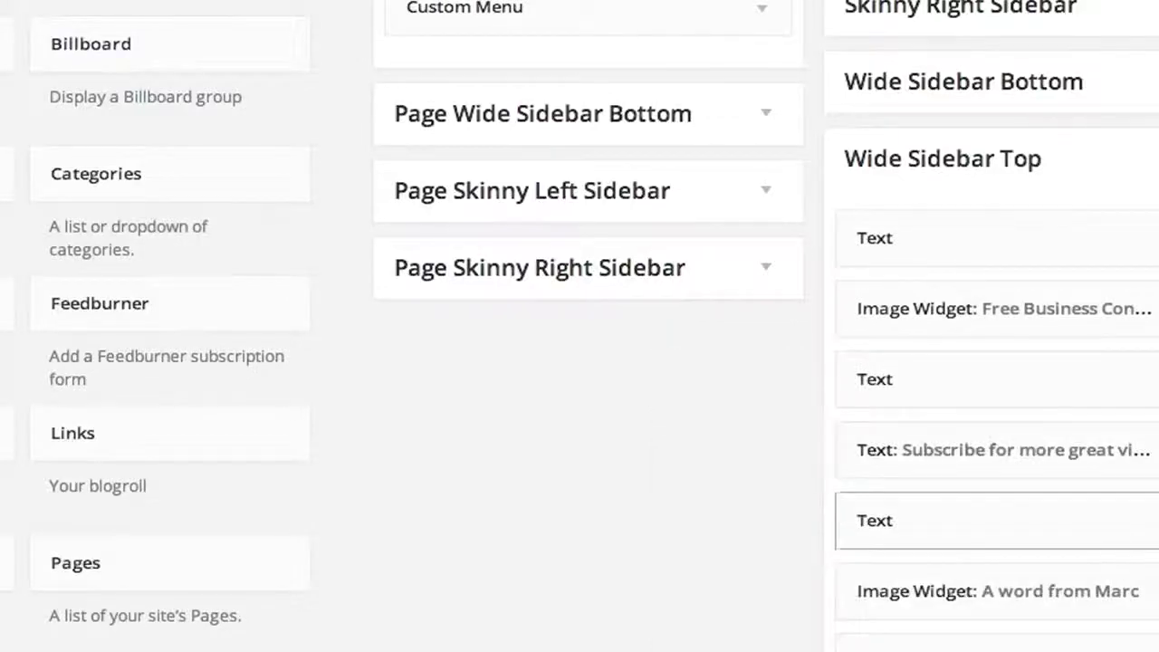
pyautogui.click(1122, 534)
pyautogui.scroll(-4, 721, 426)
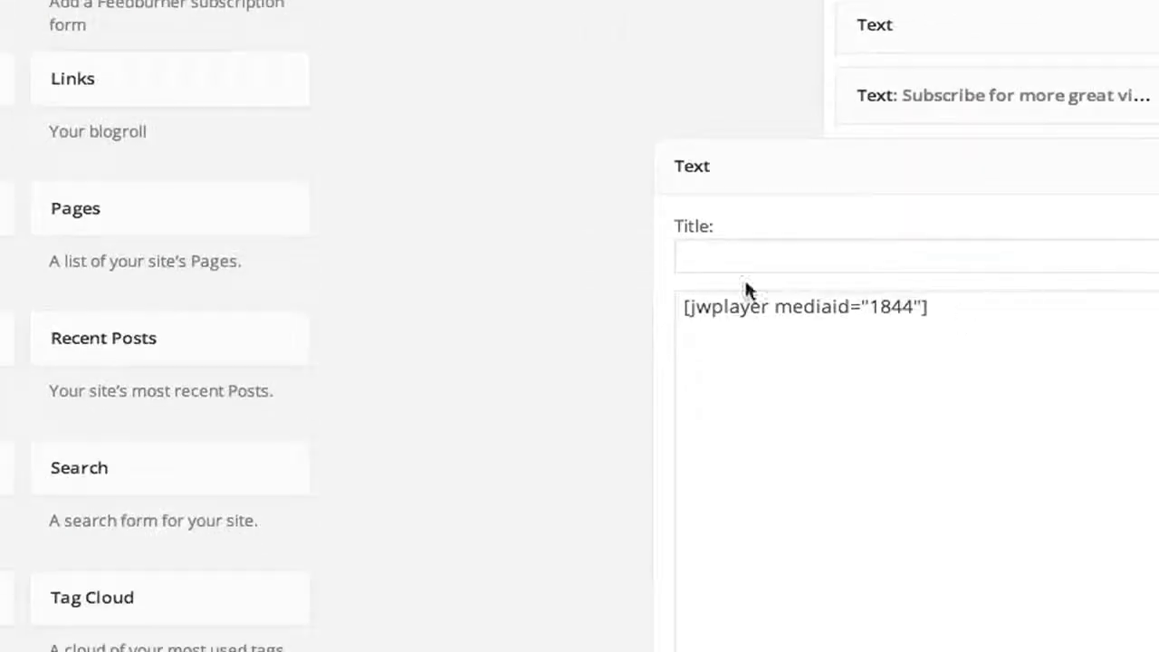
pyautogui.click(921, 307)
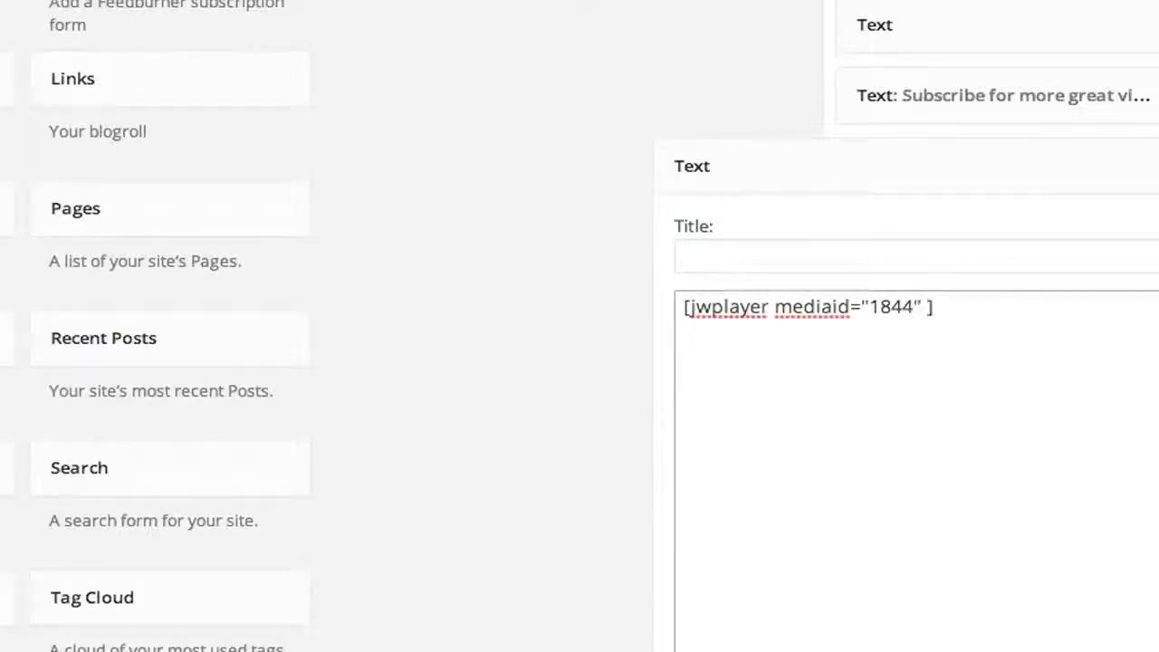
pyautogui.write('width="320" height="180"')
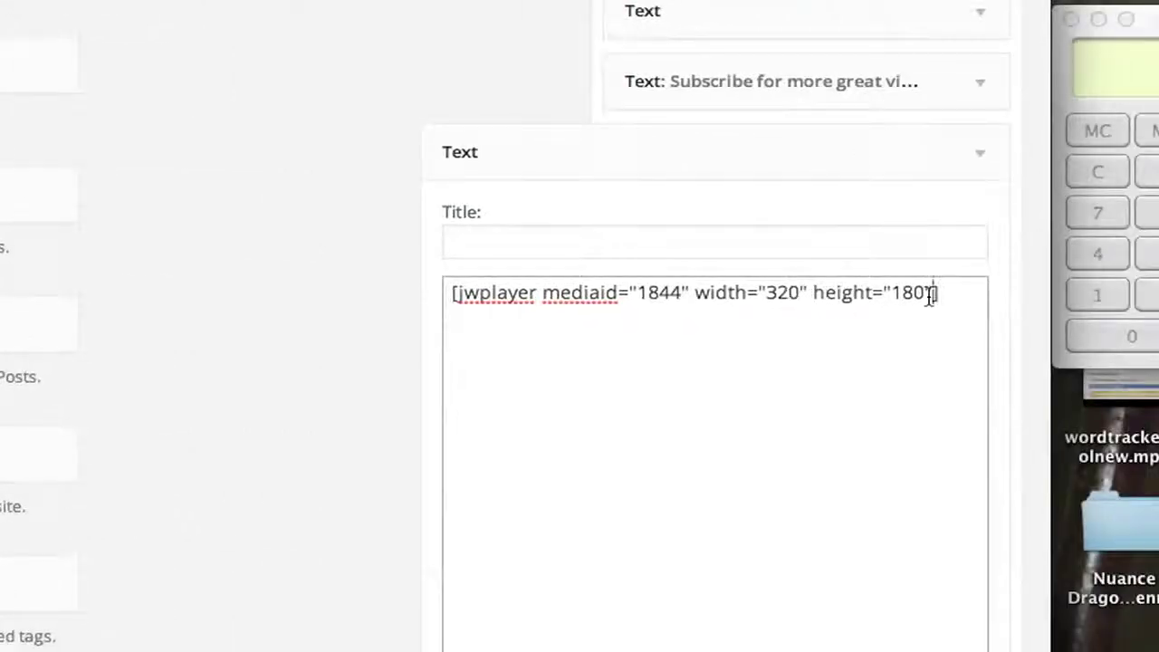
# Set the width attribute in the widget's jwplayer shortcode to 200
pyautogui.click(799, 292)
pyautogui.press('BackSpace')
pyautogui.press('BackSpace')
pyautogui.press('BackSpace')
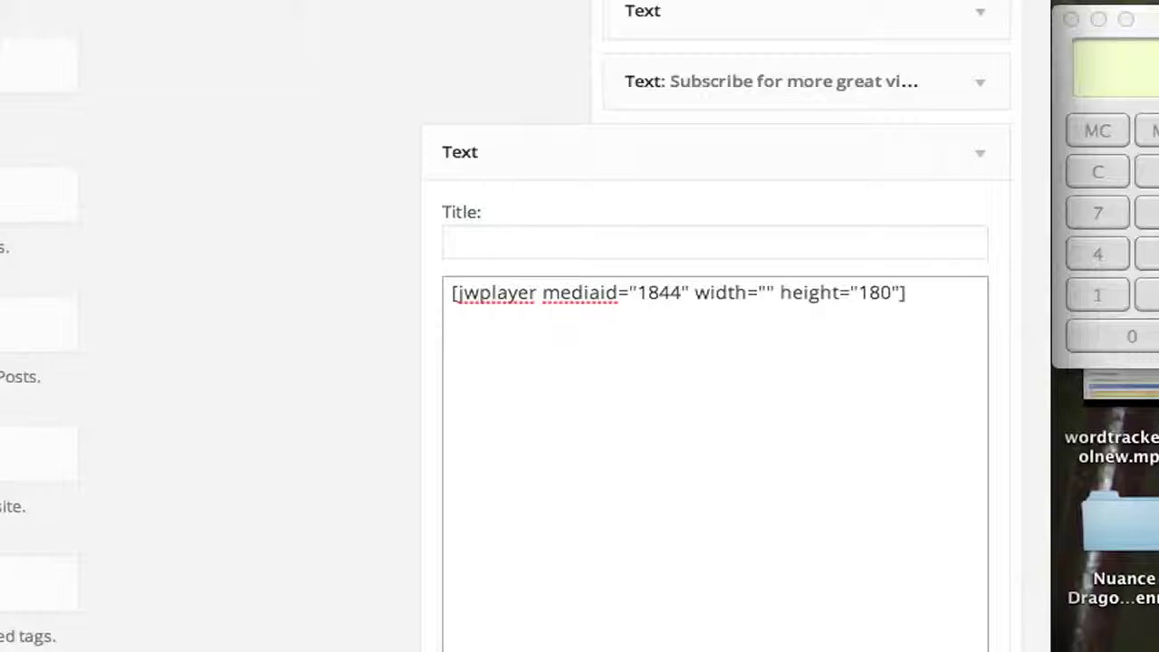
pyautogui.write('200')
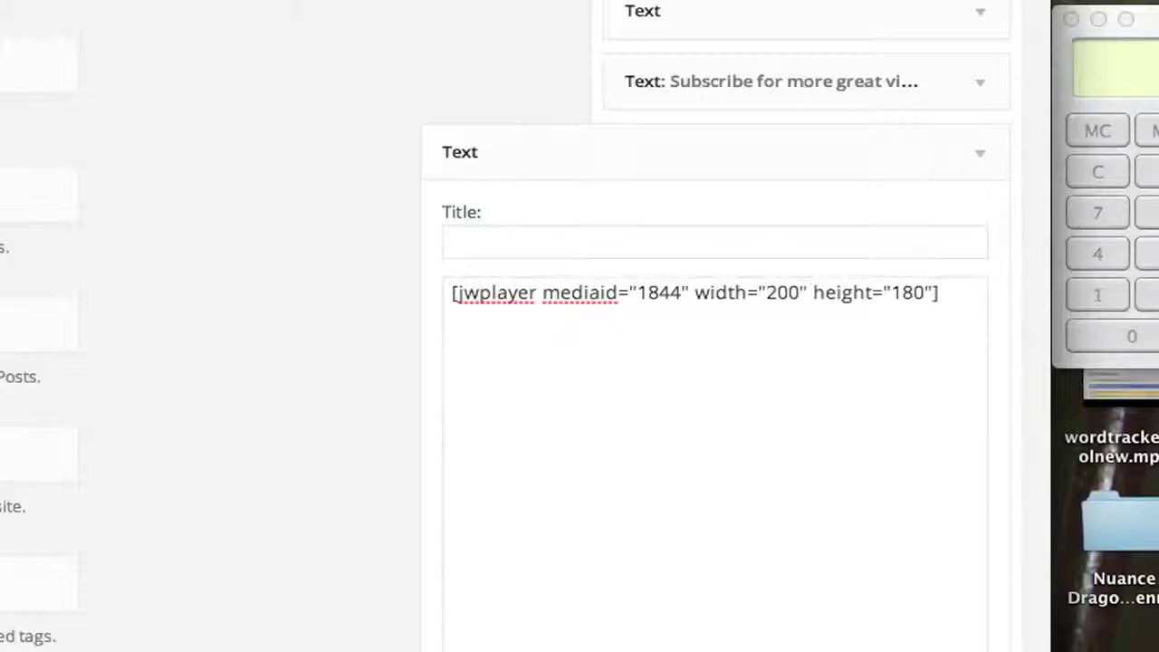
# Set the shortcode's height attribute to 100 and save the Text widget
pyautogui.click(892, 292)
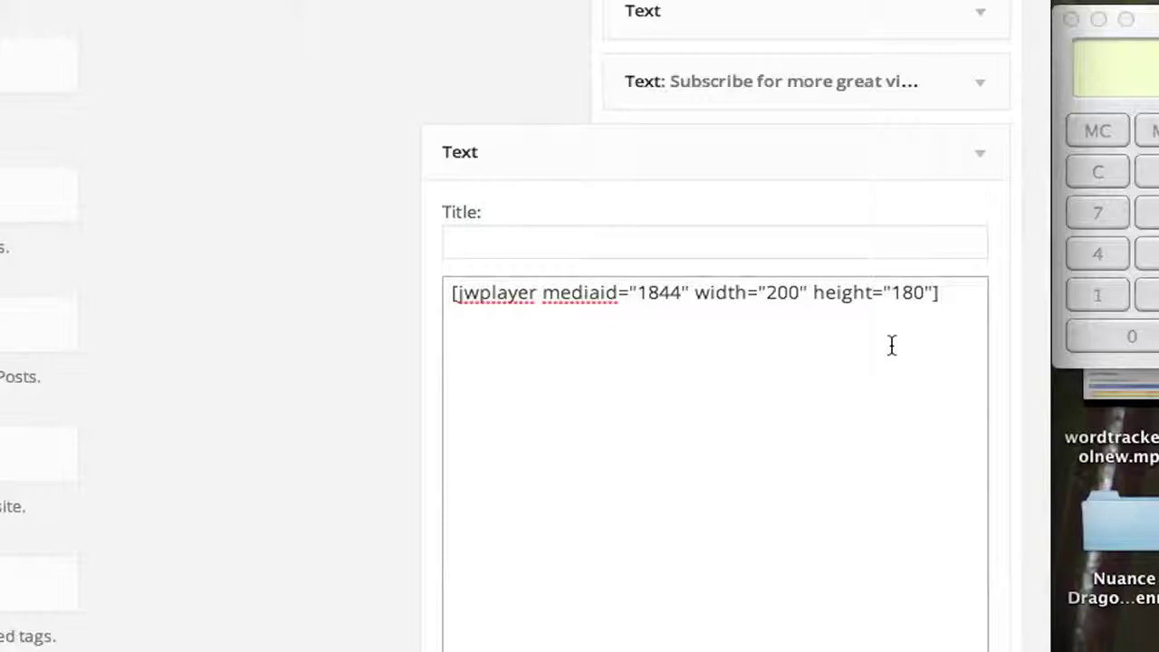
pyautogui.press('Delete')
pyautogui.press('Delete')
pyautogui.press('Delete')
pyautogui.write('100')
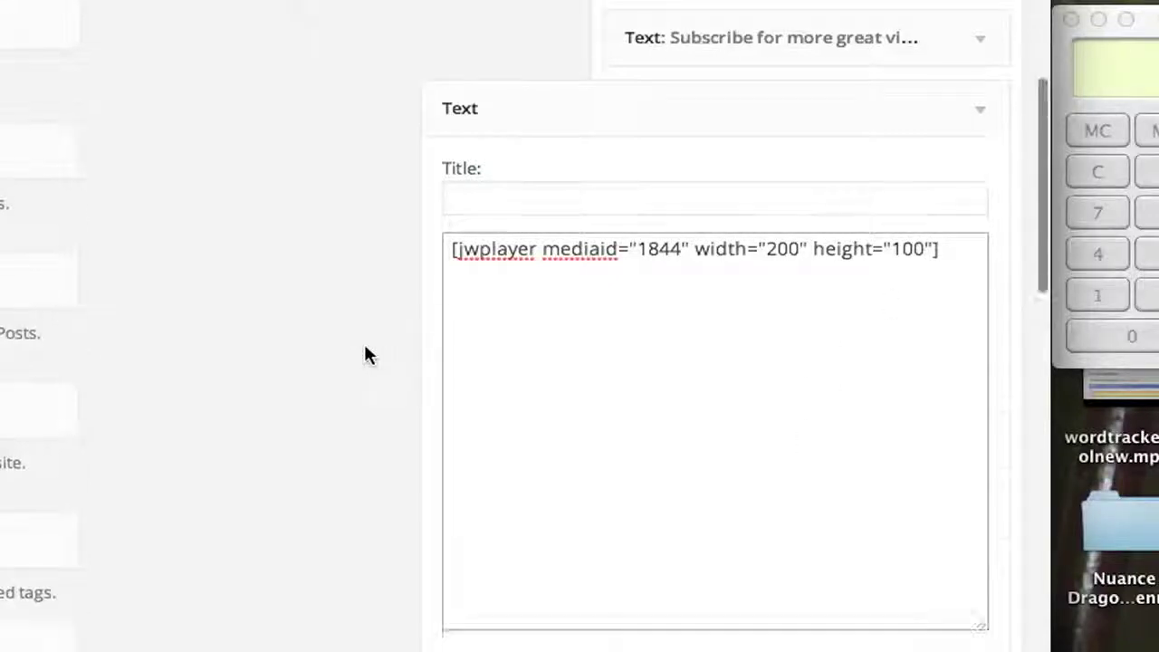
pyautogui.scroll(-5, 364, 341)
pyautogui.scroll(3, 364, 343)
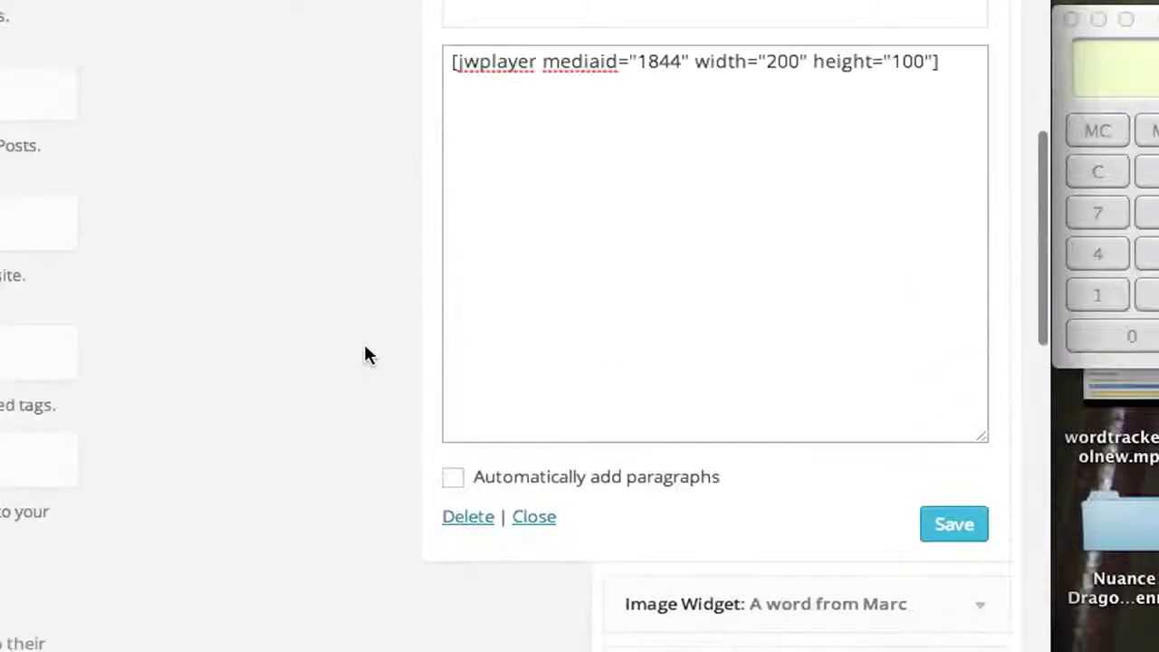
pyautogui.click(938, 527)
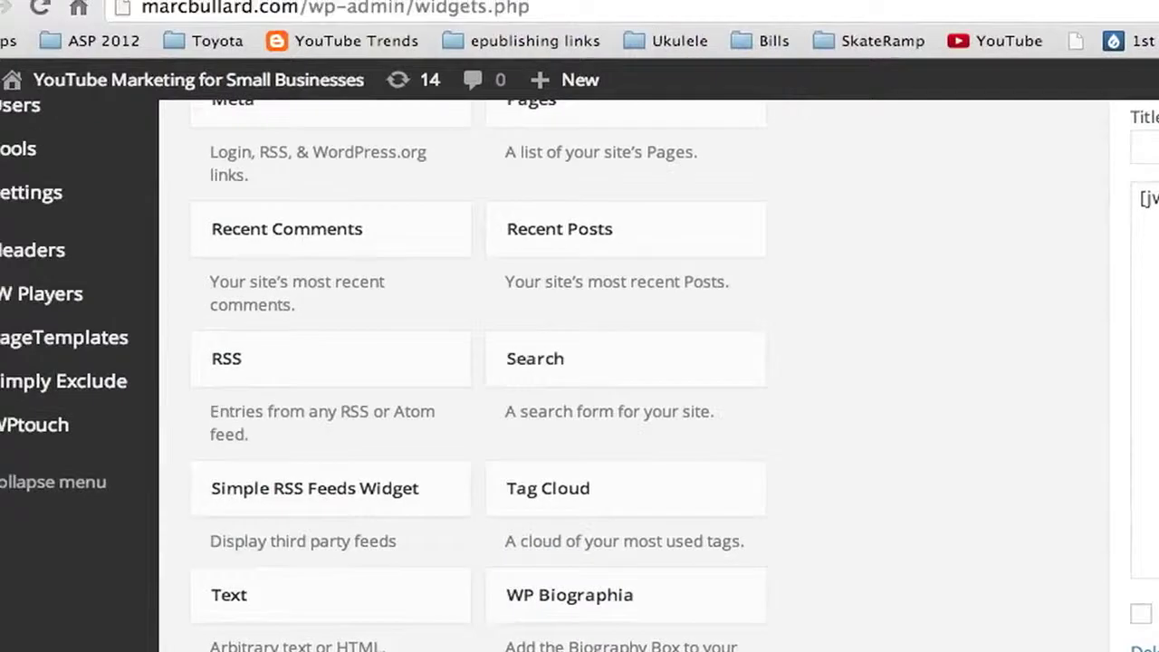
# View the live site again, check how the resized sidebar video fits, and play and pause it
pyautogui.moveTo(260, 82)
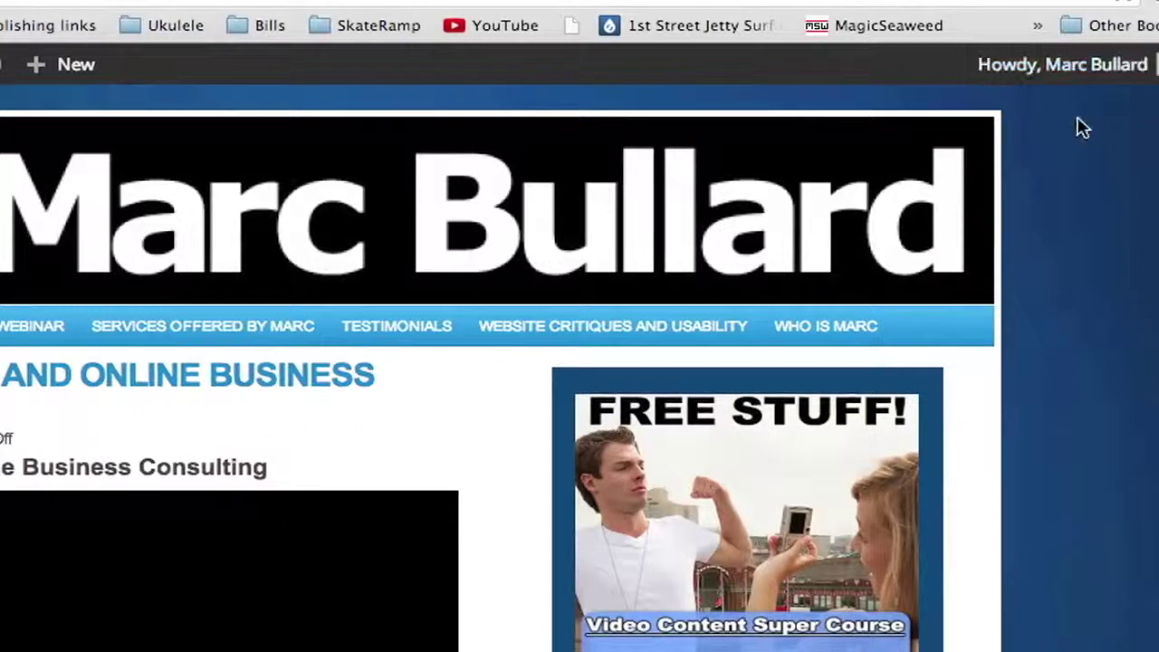
pyautogui.scroll(-5, 1083, 128)
pyautogui.scroll(-10, 1083, 127)
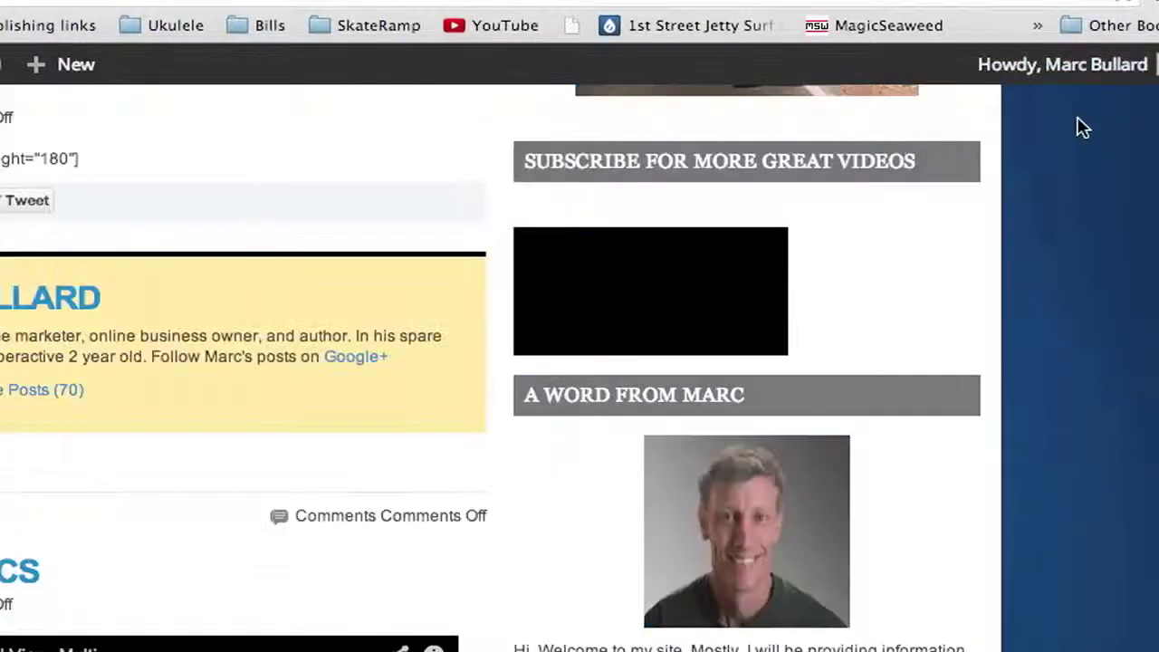
pyautogui.scroll(-3, 1083, 128)
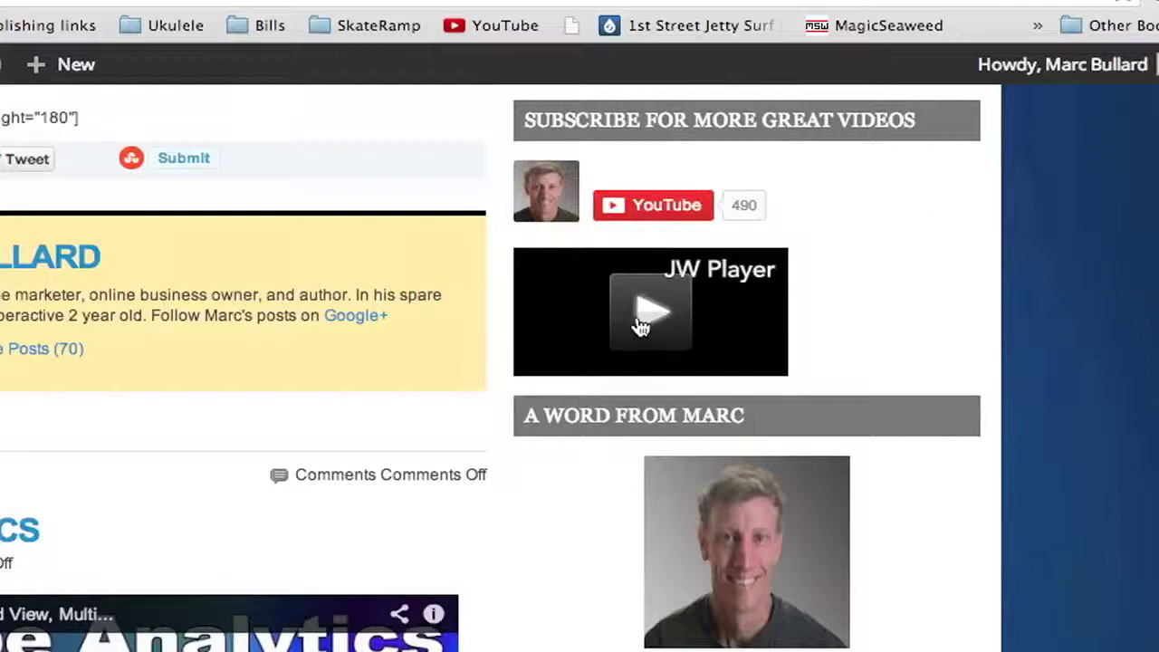
pyautogui.scroll(7, 491, 363)
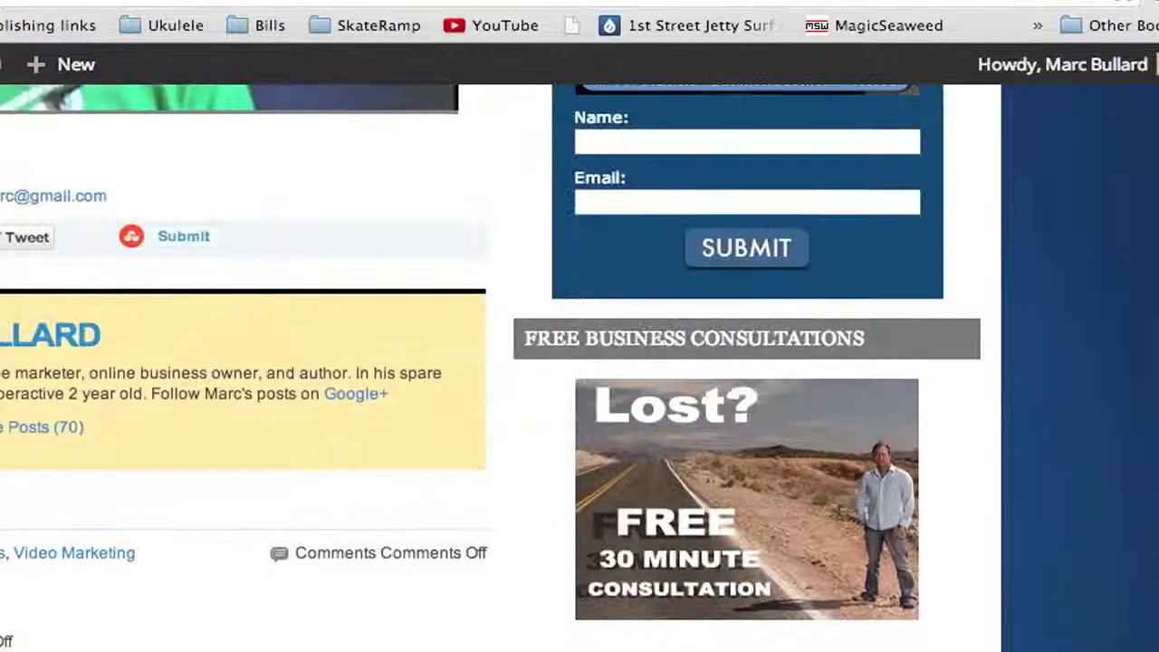
pyautogui.scroll(-5, 491, 362)
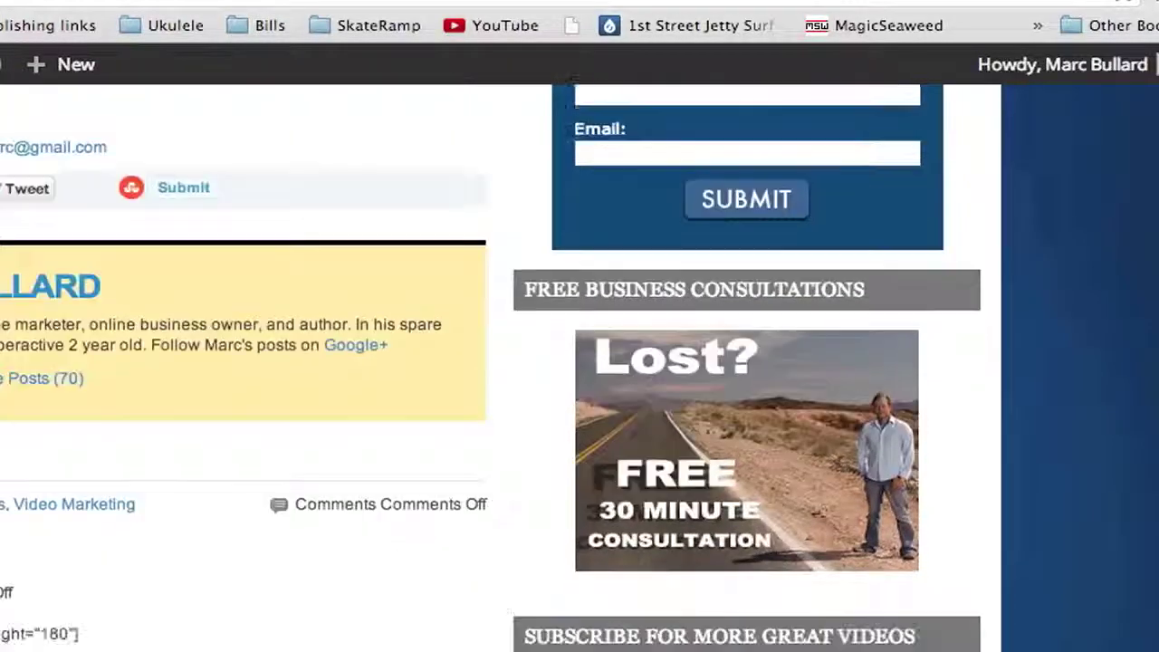
pyautogui.click(652, 425)
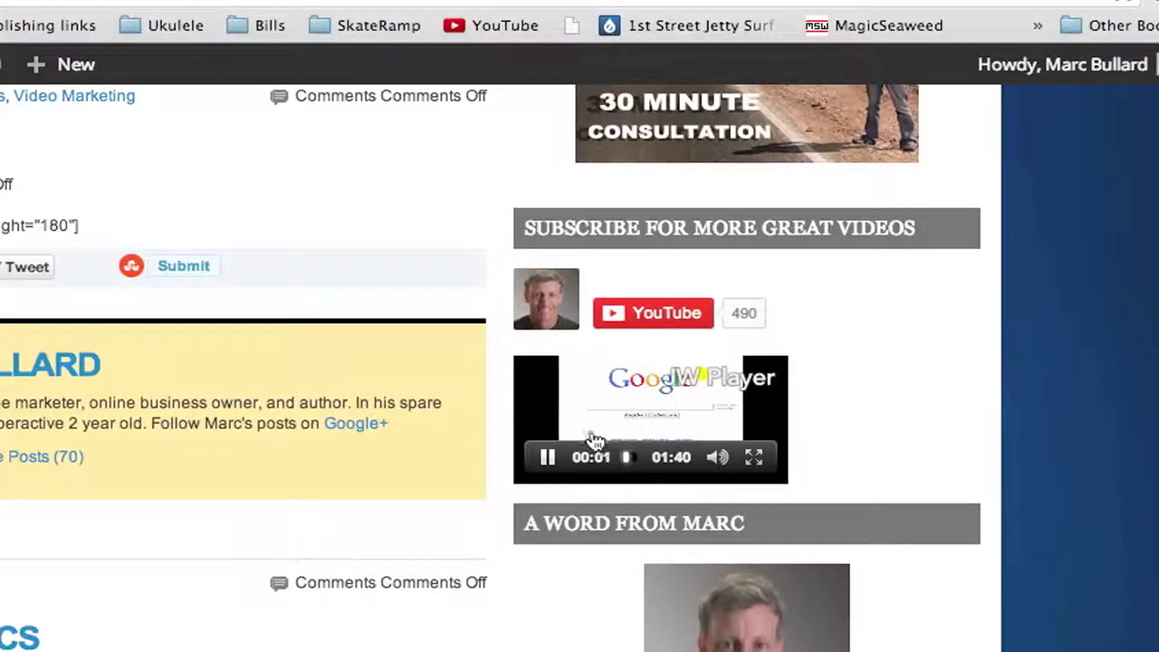
pyautogui.click(549, 457)
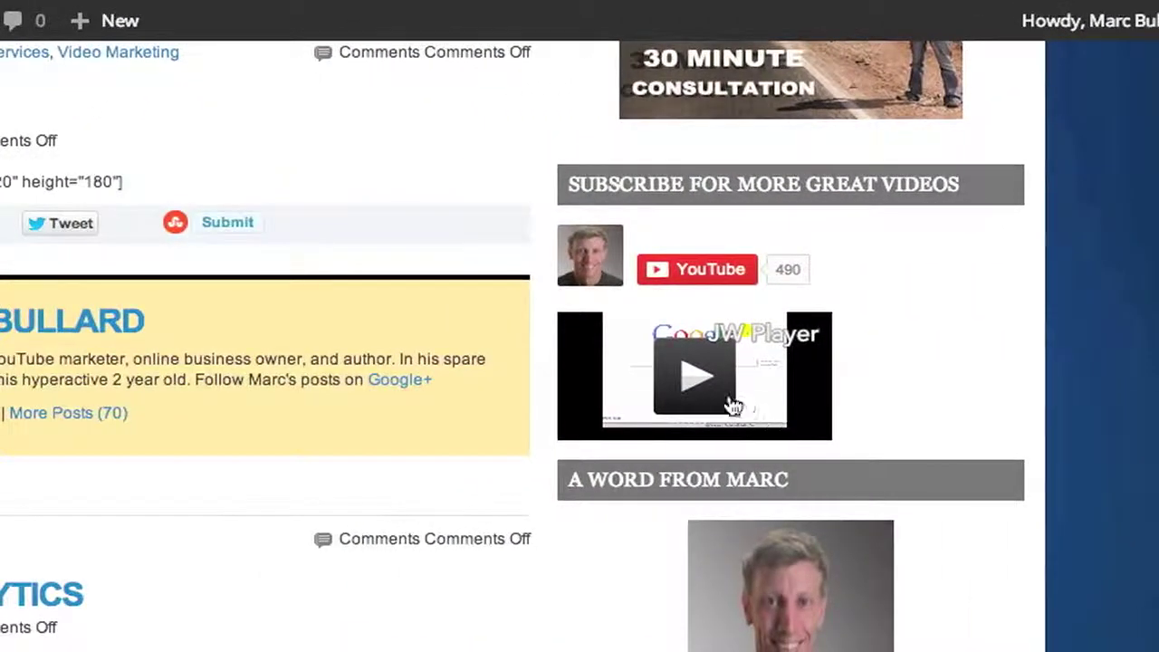
pyautogui.moveTo(704, 388)
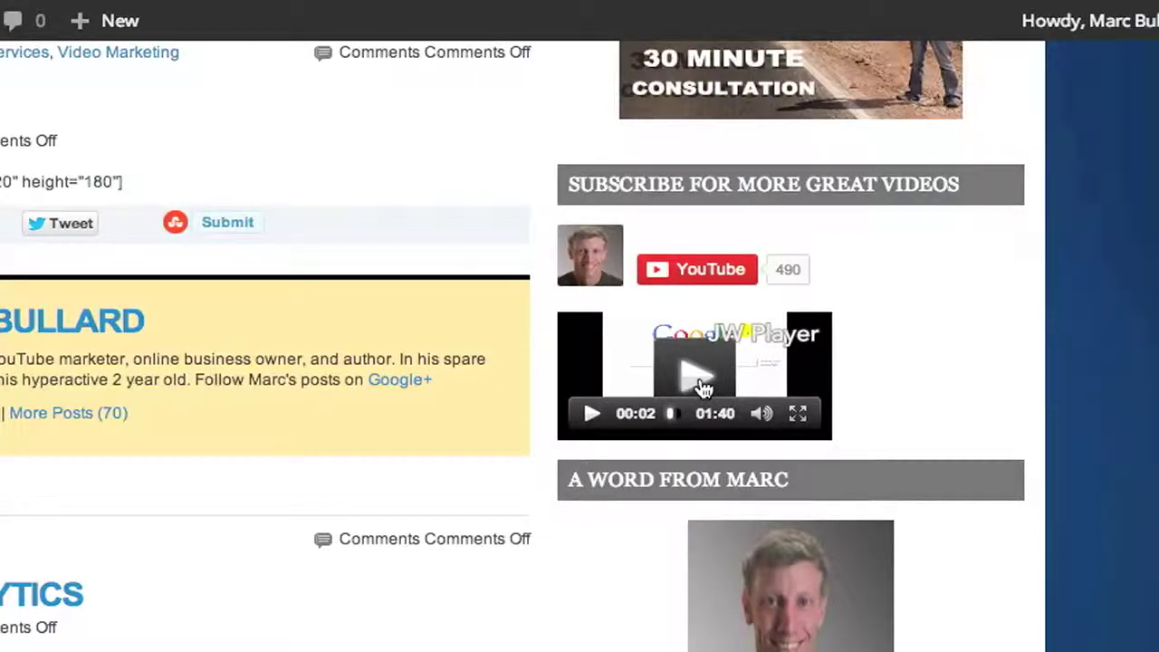